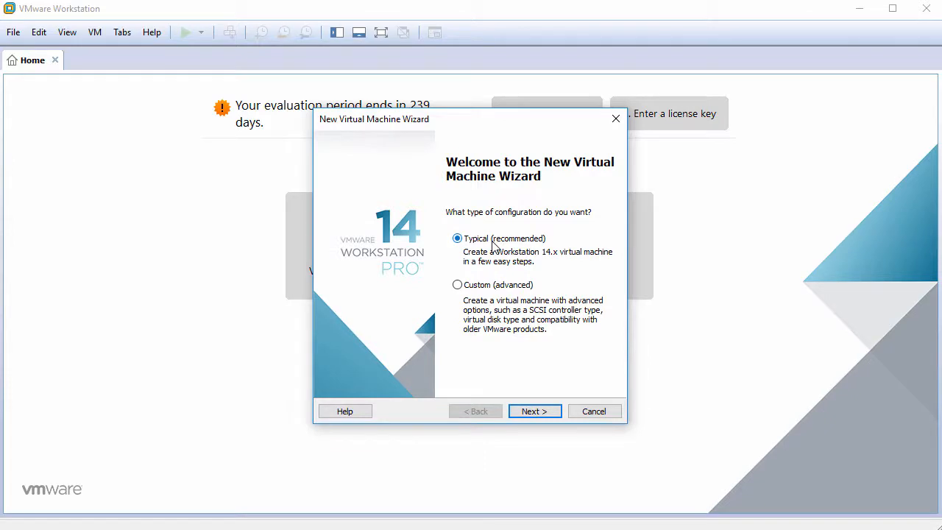
Choose a Typical setup with the operating system to be installed later.
{"action": "left_click", "coordinate": [533, 412]}
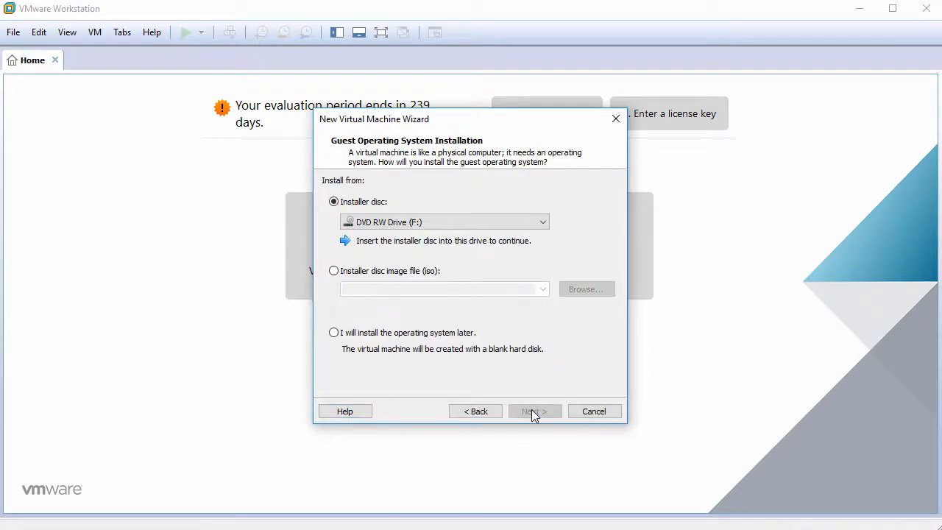
{"action": "left_click", "coordinate": [396, 338]}
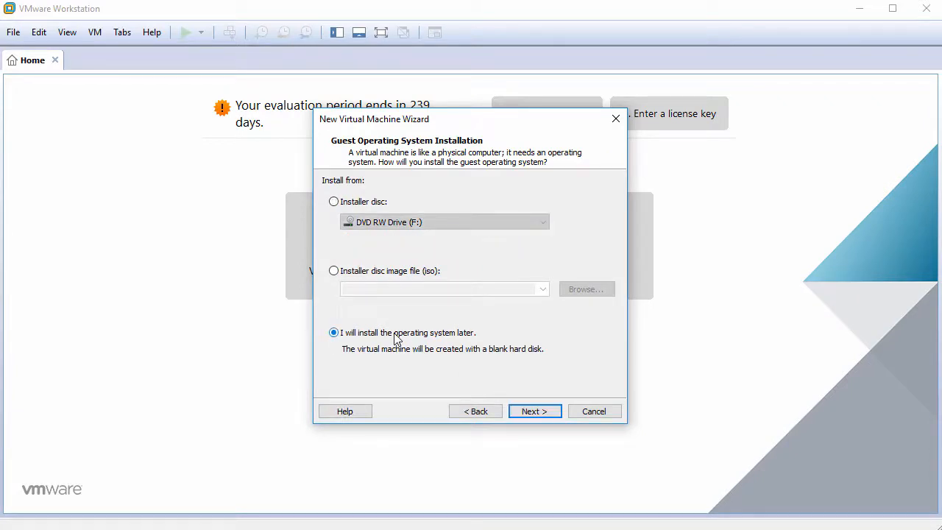
{"action": "left_click", "coordinate": [535, 412]}
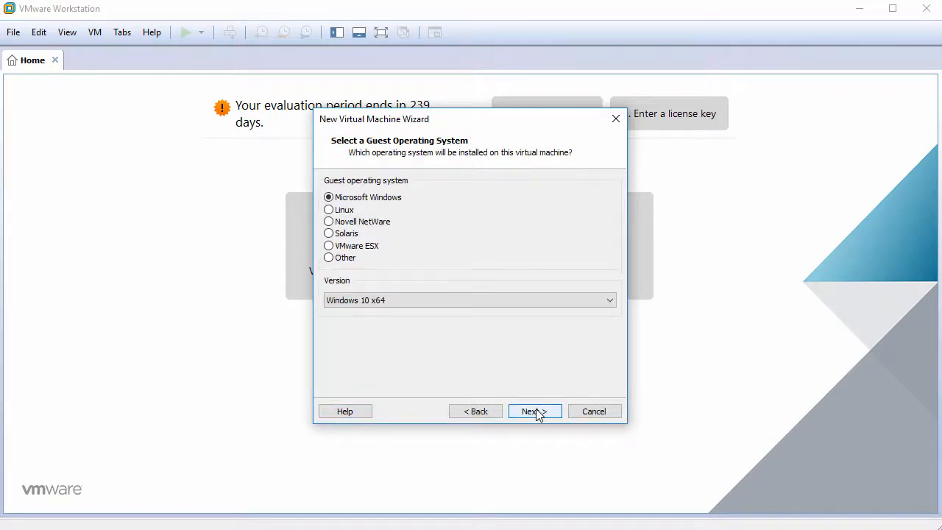
Set the guest operating system to Linux, version Fedora 64-bit.
{"action": "left_click", "coordinate": [350, 213]}
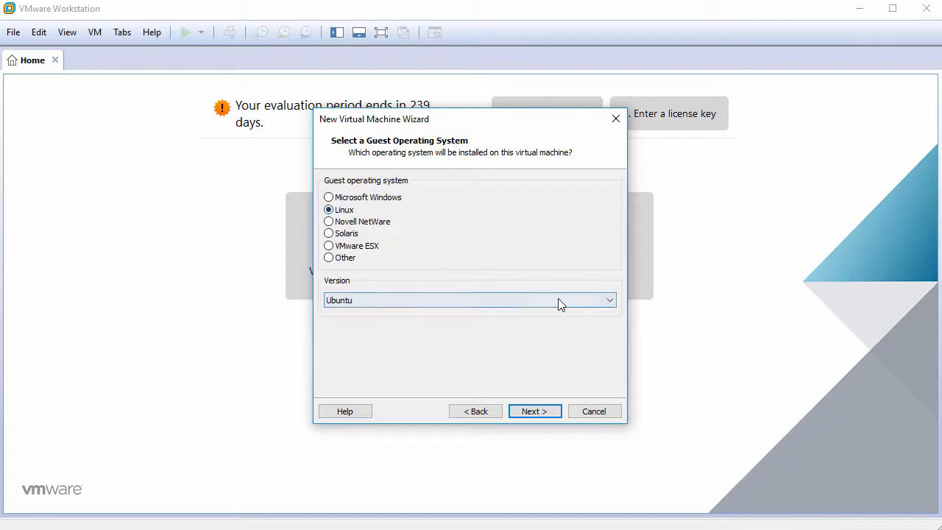
{"action": "left_click", "coordinate": [580, 302]}
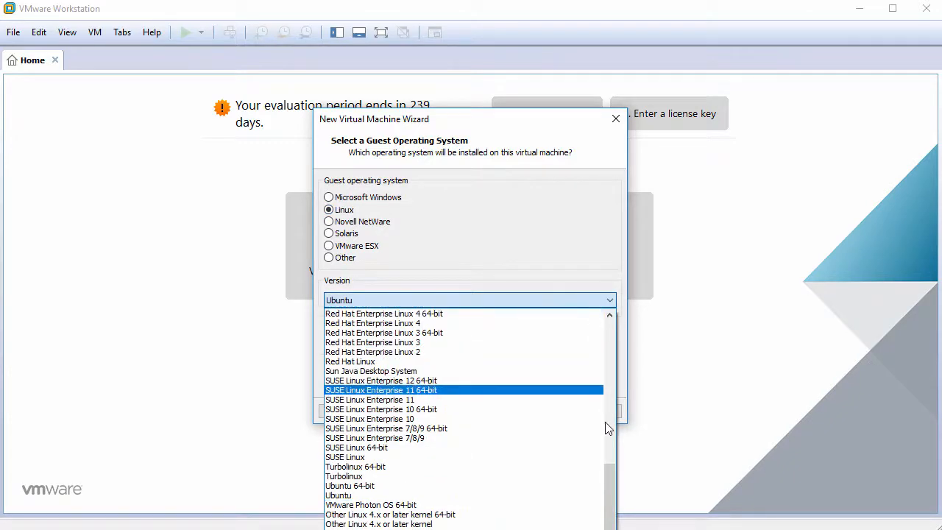
{"action": "left_click_drag", "start_coordinate": [611, 491], "coordinate": [610, 399]}
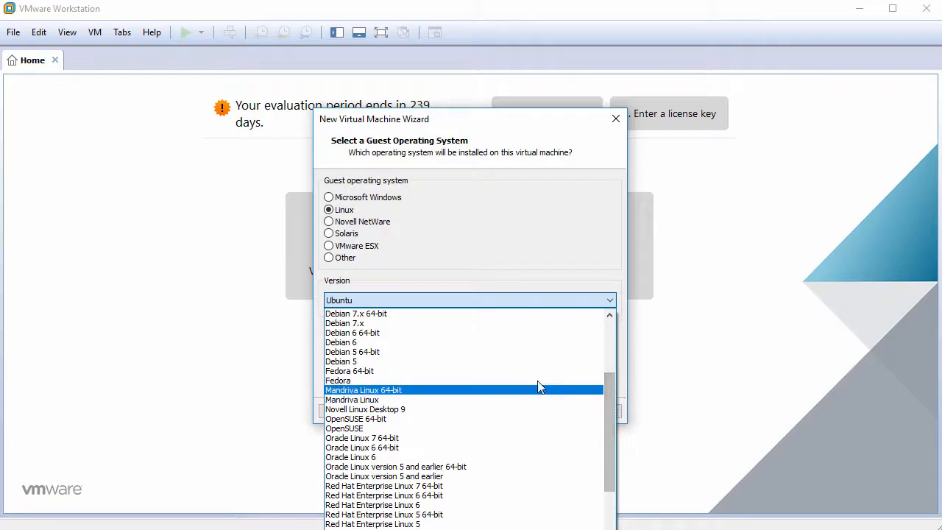
{"action": "left_click", "coordinate": [512, 370]}
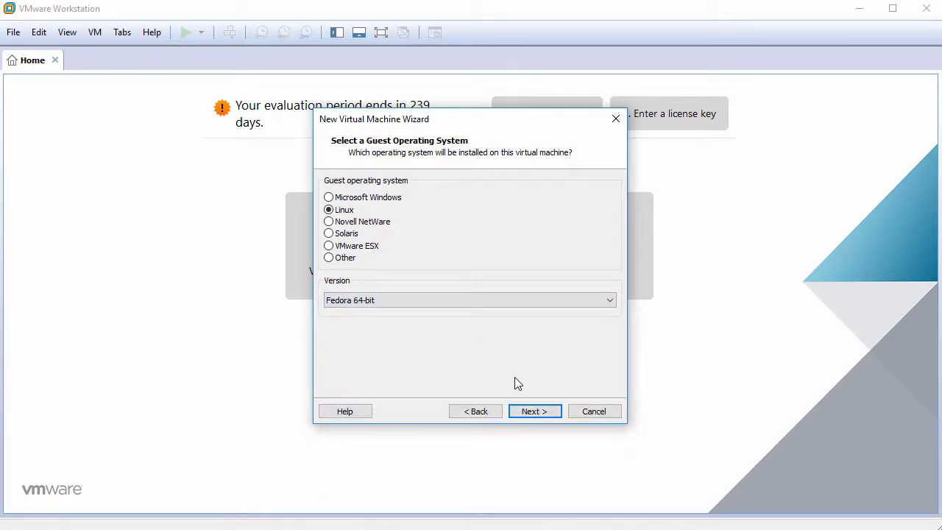
{"action": "left_click", "coordinate": [535, 412]}
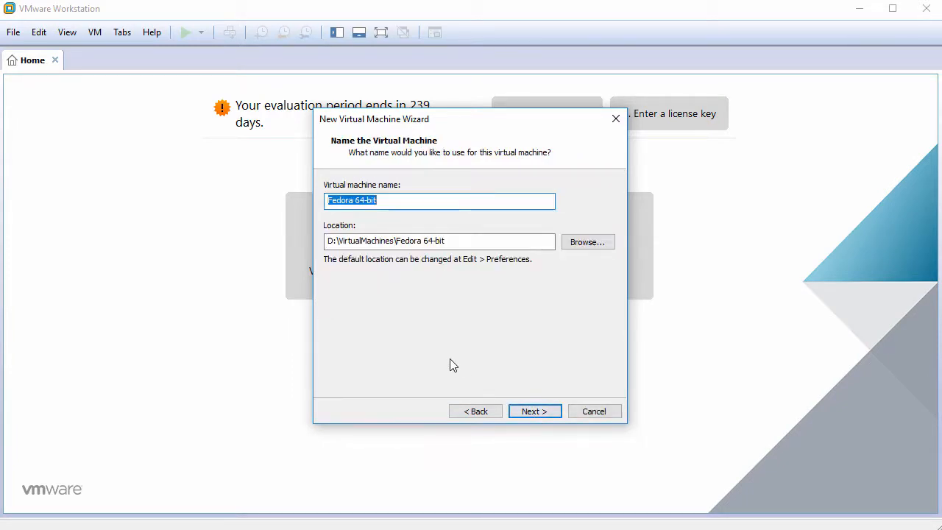
Name the machine Fedora28 and set its maximum disk size to 60 GB.
{"action": "type", "text": "Fedora28"}
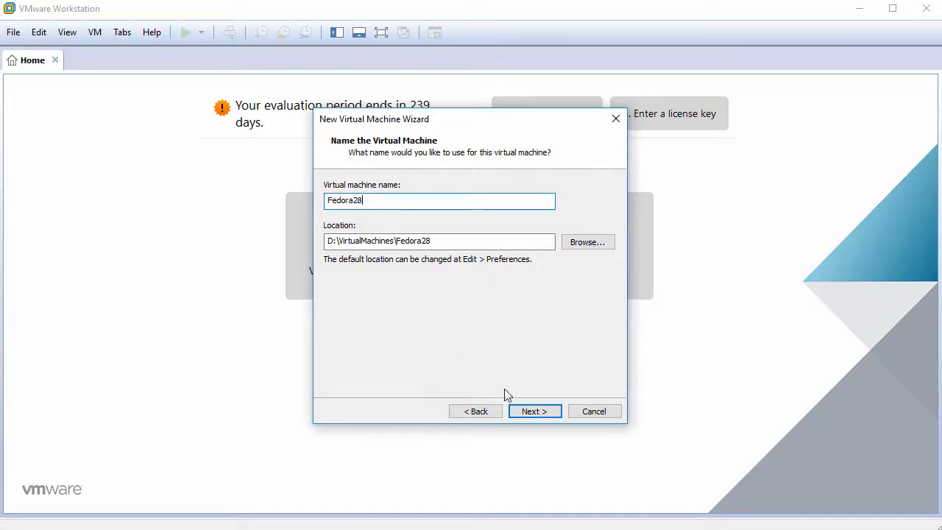
{"action": "left_click", "coordinate": [531, 412]}
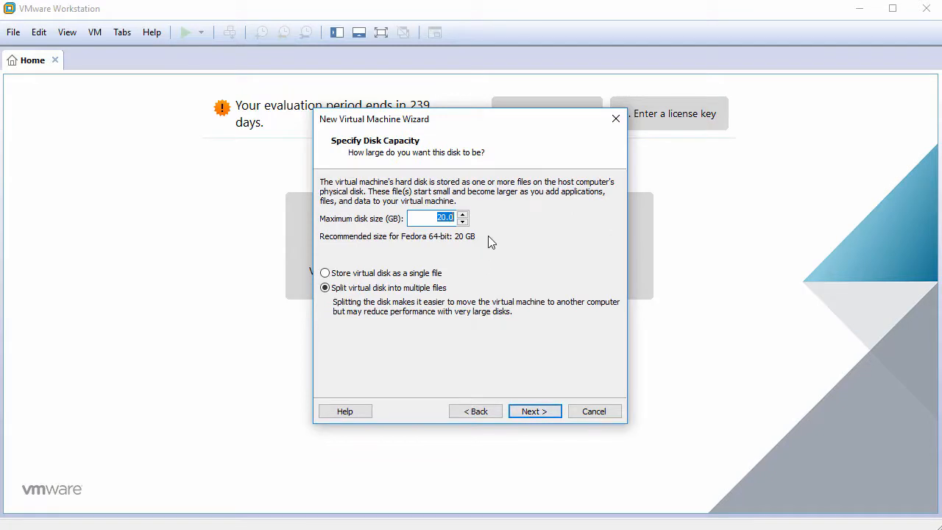
{"action": "type", "text": "60"}
{"action": "left_click", "coordinate": [534, 411]}
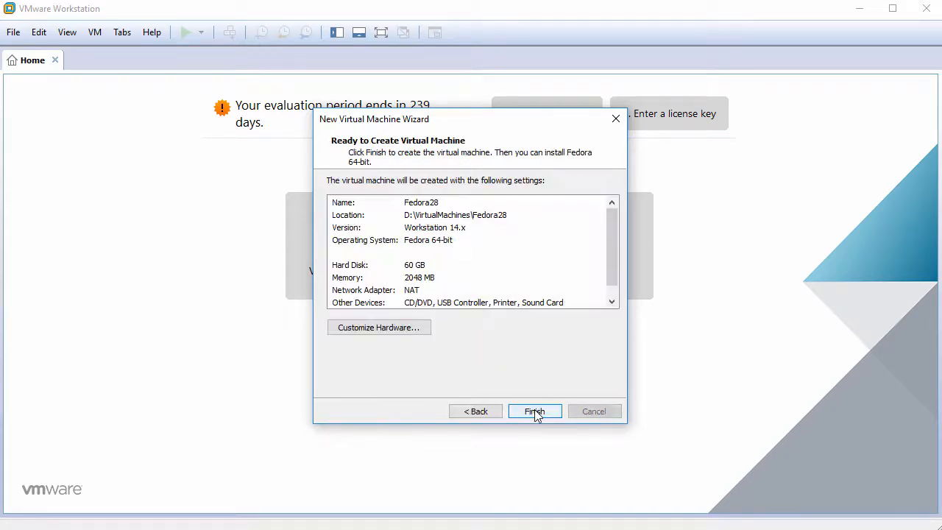
In Customize Hardware, set the processor to 2 cores per processor.
{"action": "left_click", "coordinate": [377, 330]}
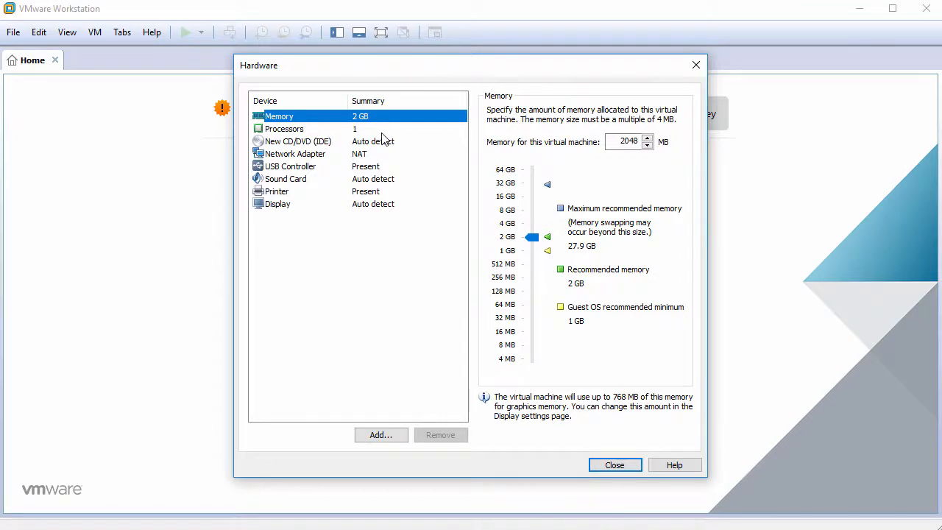
{"action": "left_click", "coordinate": [382, 133]}
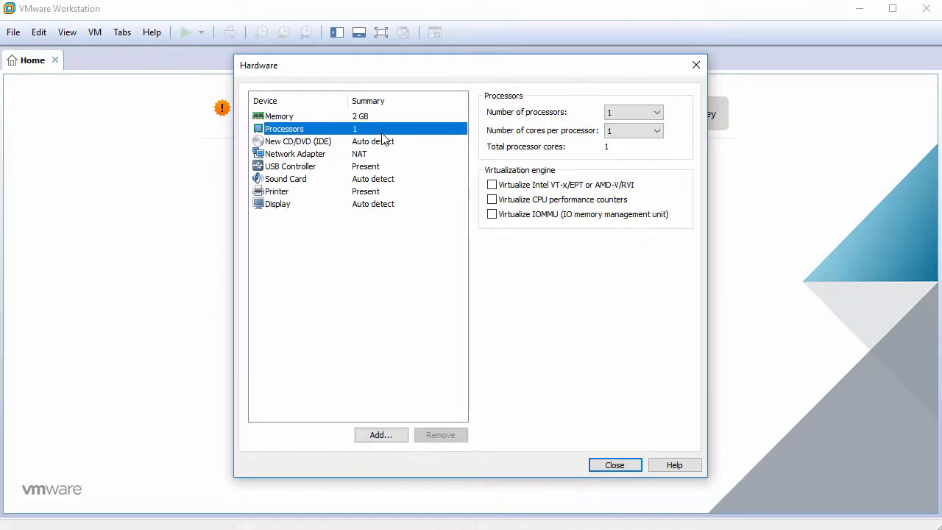
{"action": "left_click", "coordinate": [629, 131]}
{"action": "left_click", "coordinate": [631, 154]}
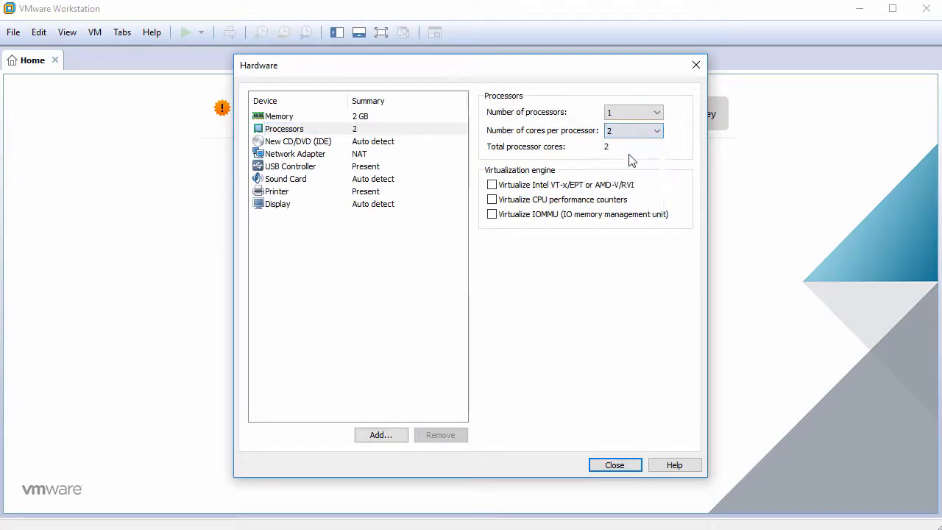
Point the CD/DVD drive at the Fedora-Workstation-Live-x86_64-28-1.1.iso image file.
{"action": "left_click", "coordinate": [344, 143]}
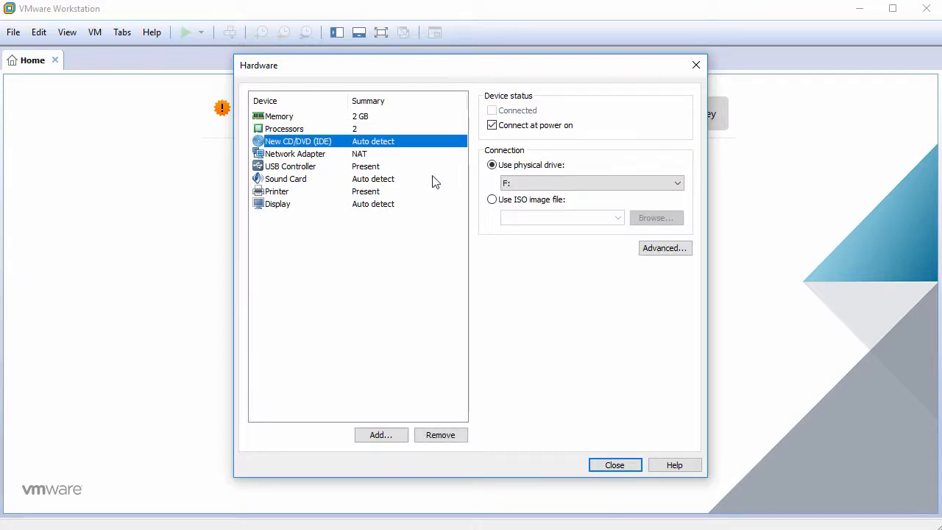
{"action": "left_click", "coordinate": [518, 203]}
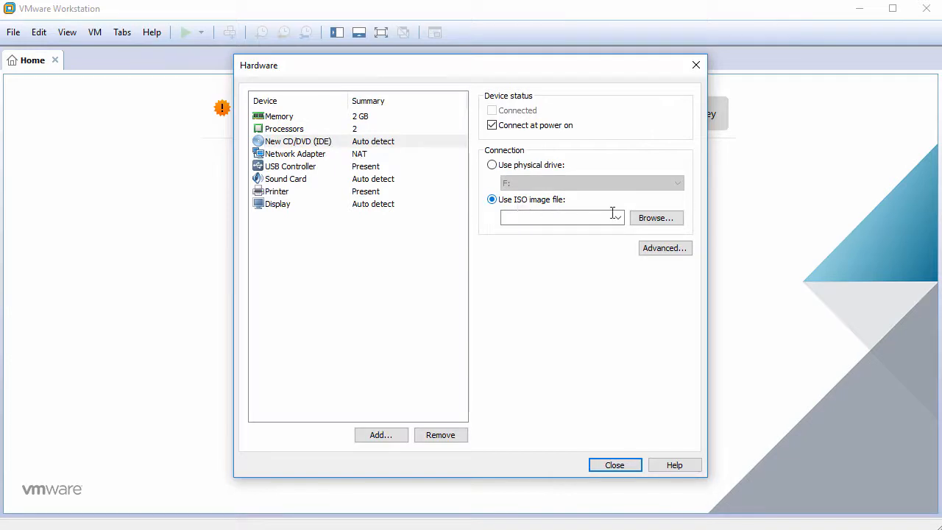
{"action": "left_click", "coordinate": [655, 219]}
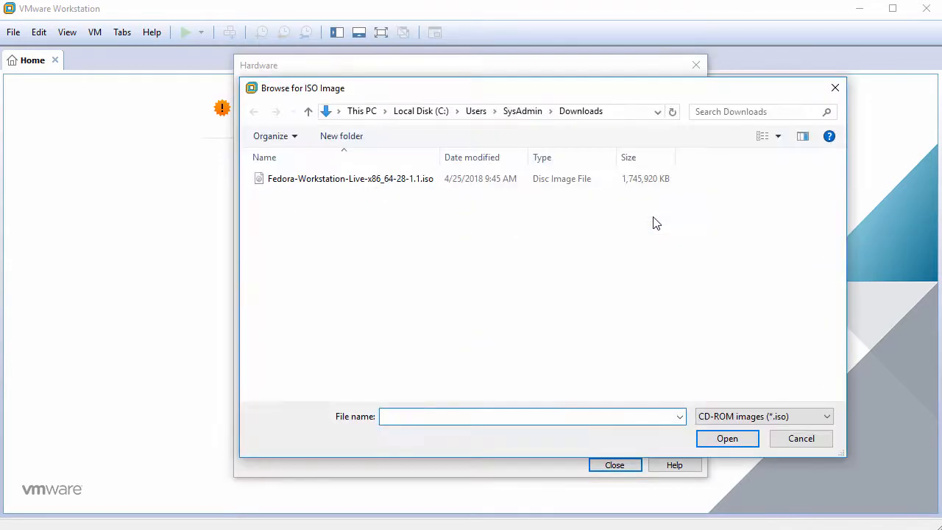
{"action": "left_click", "coordinate": [414, 184]}
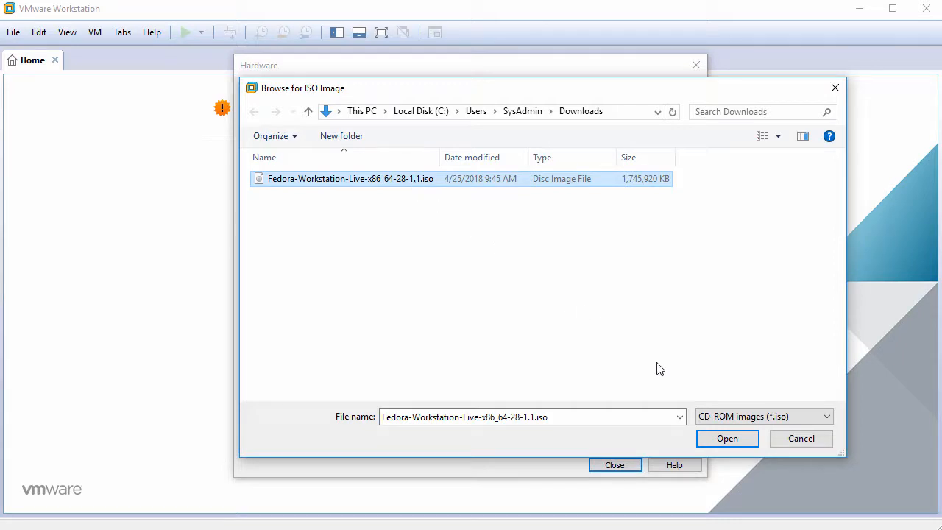
{"action": "left_click", "coordinate": [726, 439]}
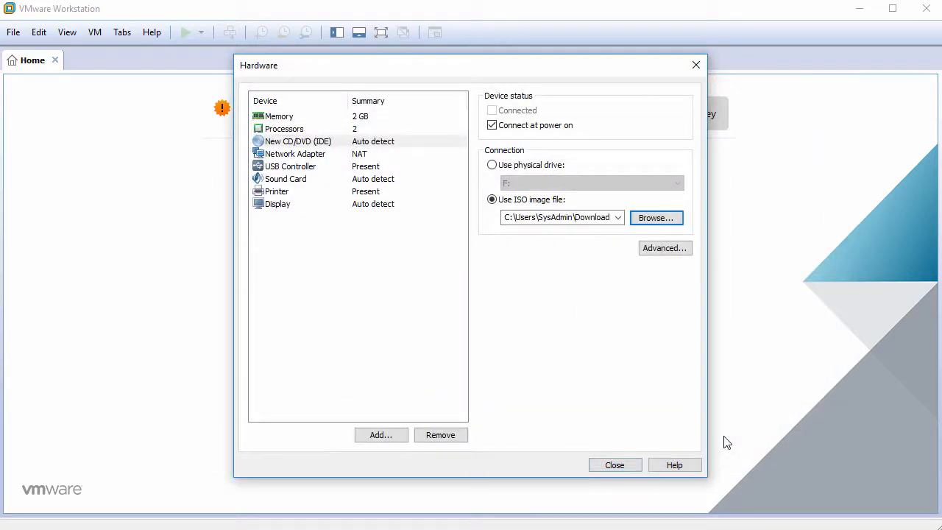
Remove the USB controller, sound card and printer from the hardware list.
{"action": "left_click", "coordinate": [305, 169]}
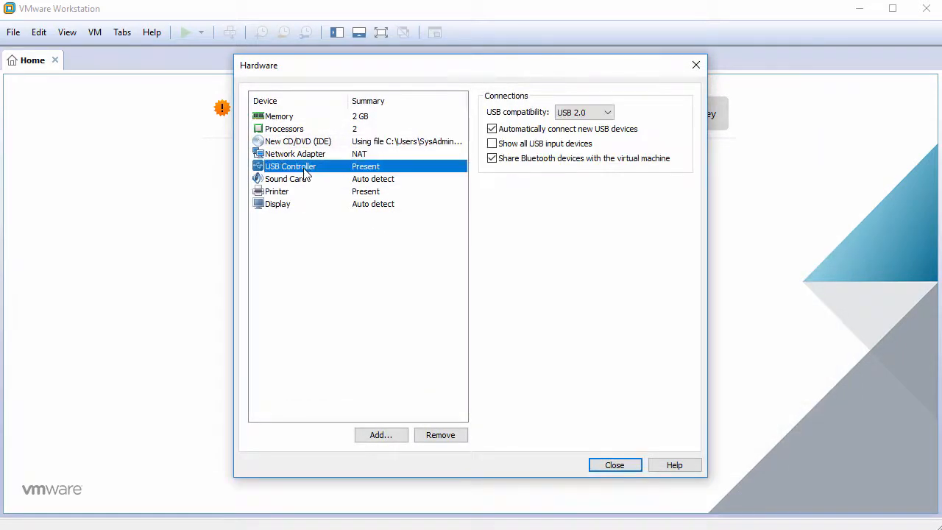
{"action": "left_click", "coordinate": [432, 437]}
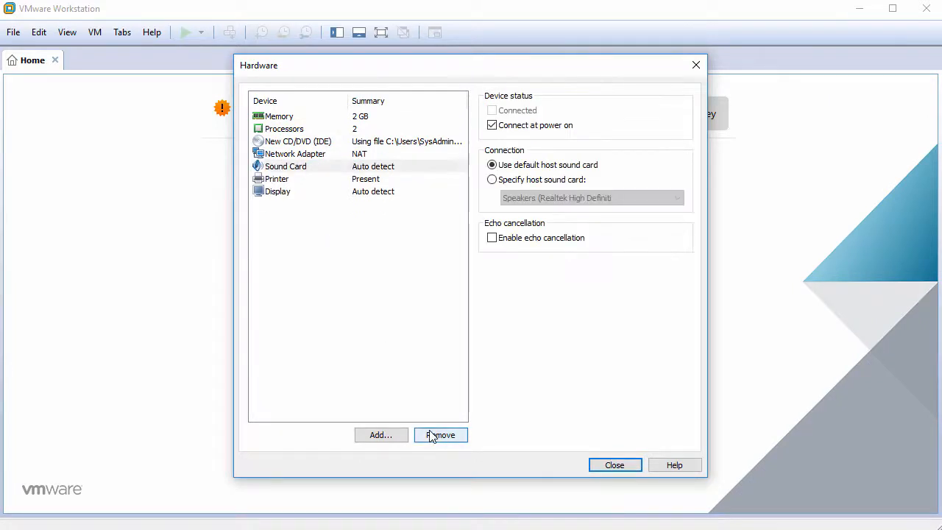
{"action": "left_click", "coordinate": [432, 436]}
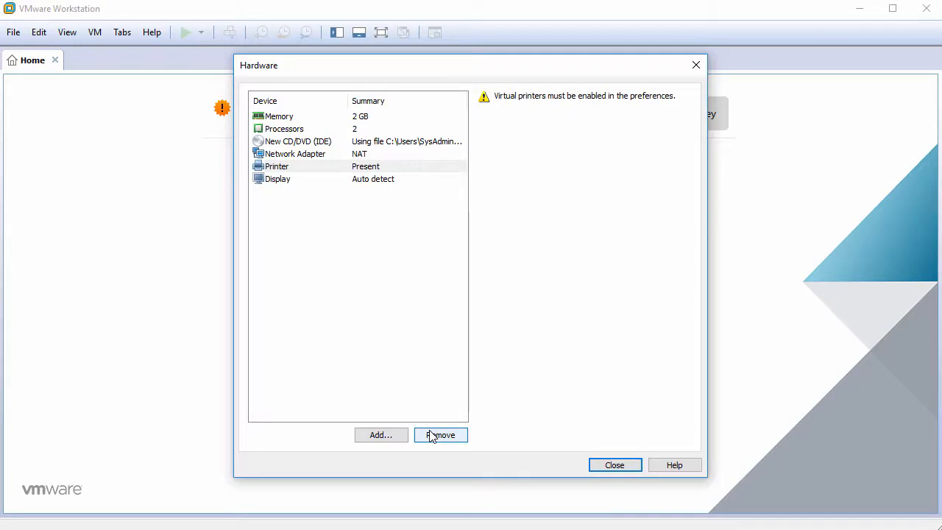
{"action": "left_click", "coordinate": [432, 436]}
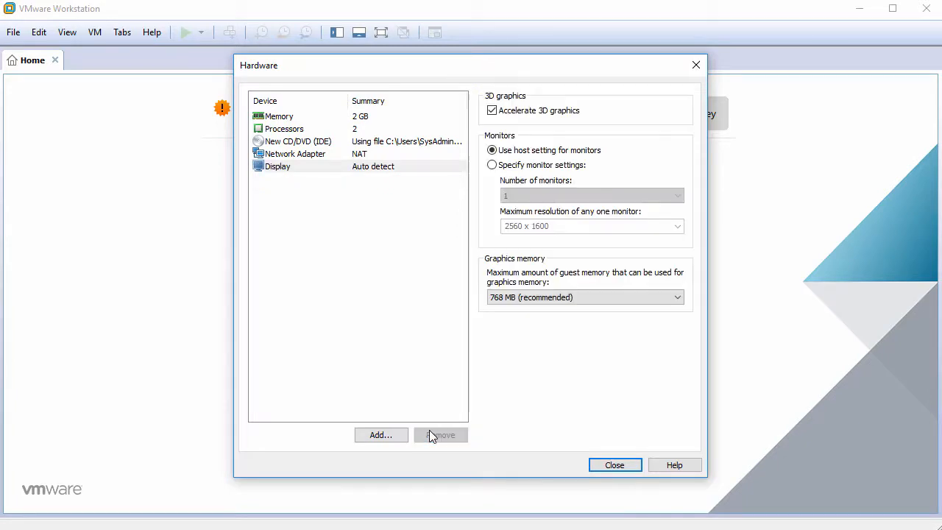
Turn off Accelerate 3D graphics for the display and close the hardware settings.
{"action": "left_click", "coordinate": [395, 166]}
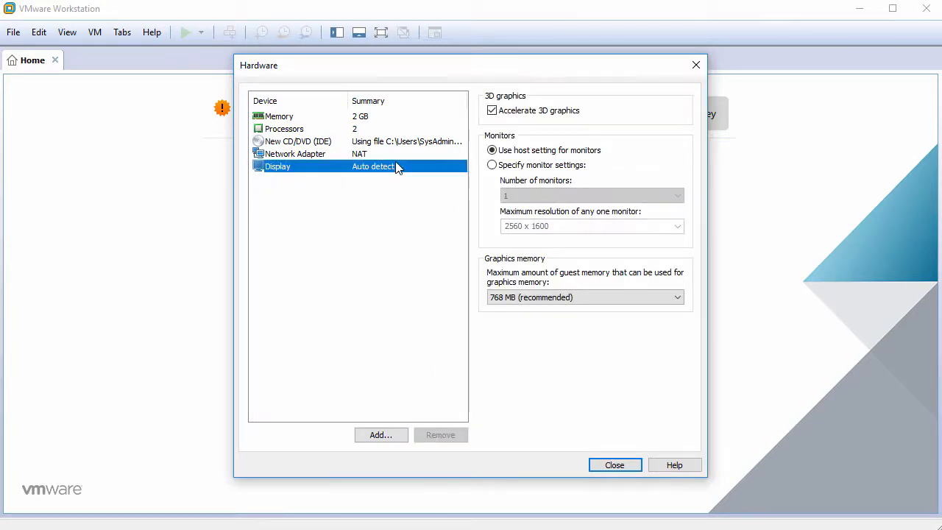
{"action": "left_click", "coordinate": [500, 111]}
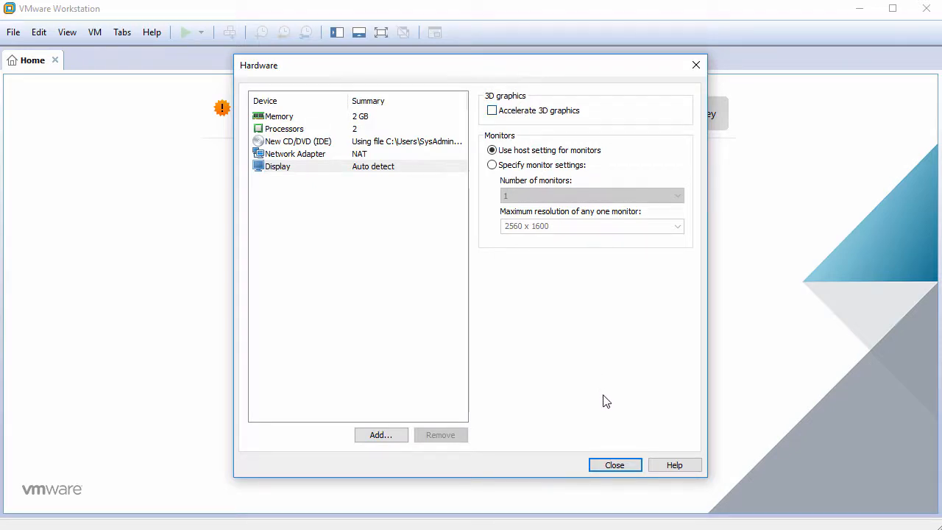
{"action": "left_click", "coordinate": [615, 466]}
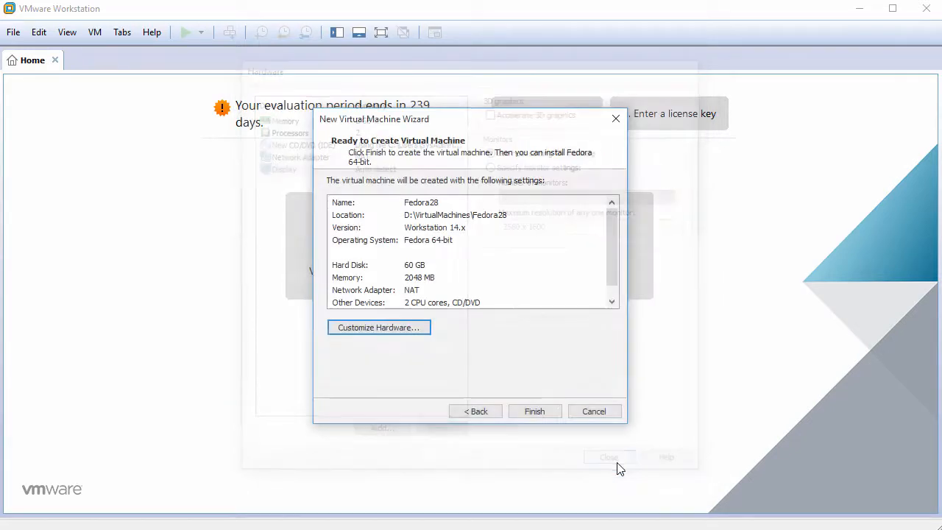
Finish creating Fedora28, power it on, and dismiss the installation hint bar.
{"action": "left_click", "coordinate": [534, 411]}
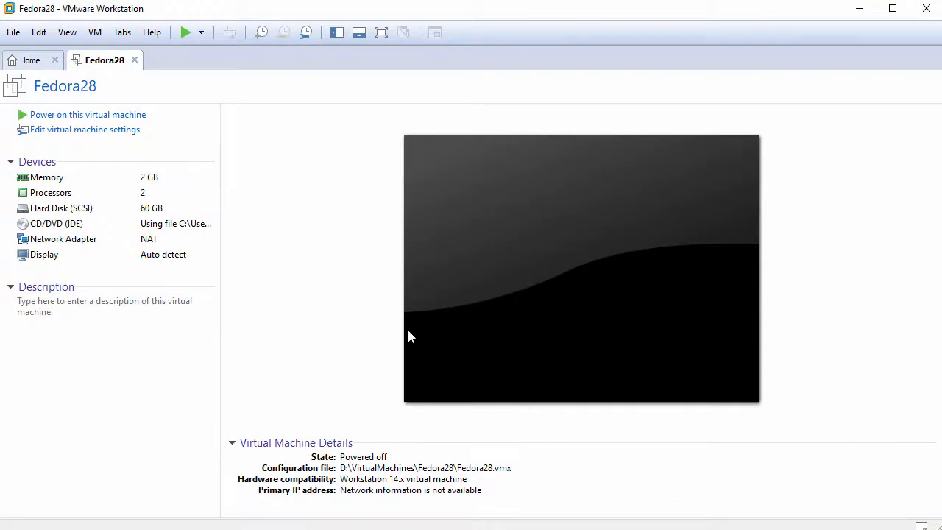
{"action": "left_click", "coordinate": [115, 117]}
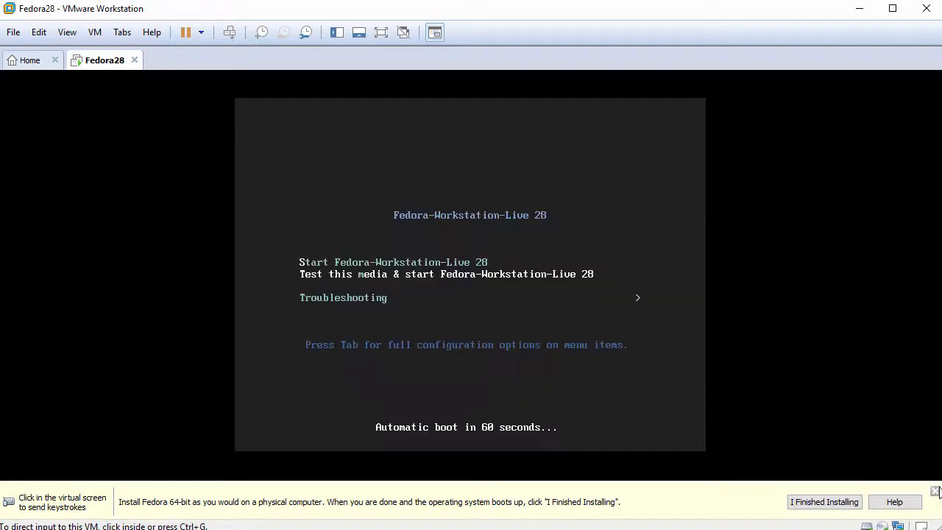
{"action": "left_click", "coordinate": [935, 491]}
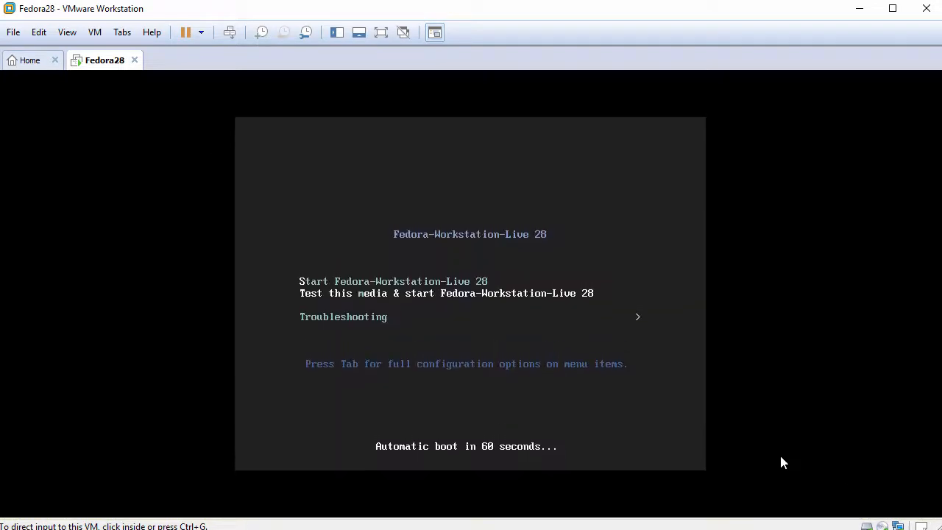
{"action": "left_click", "coordinate": [593, 382]}
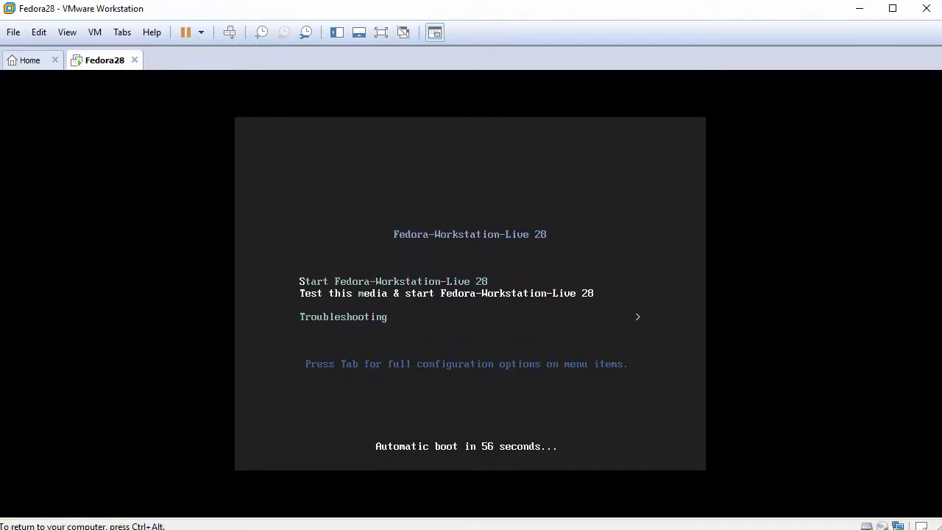
Boot the Fedora live system, fit the guest display to the window, and choose Install to Hard Drive.
{"action": "key", "text": "Return"}
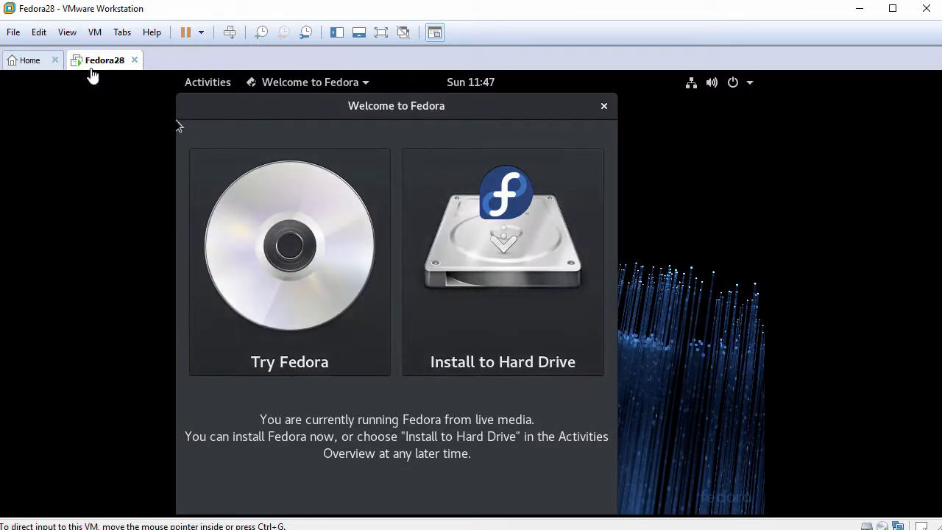
{"action": "left_click", "coordinate": [67, 33]}
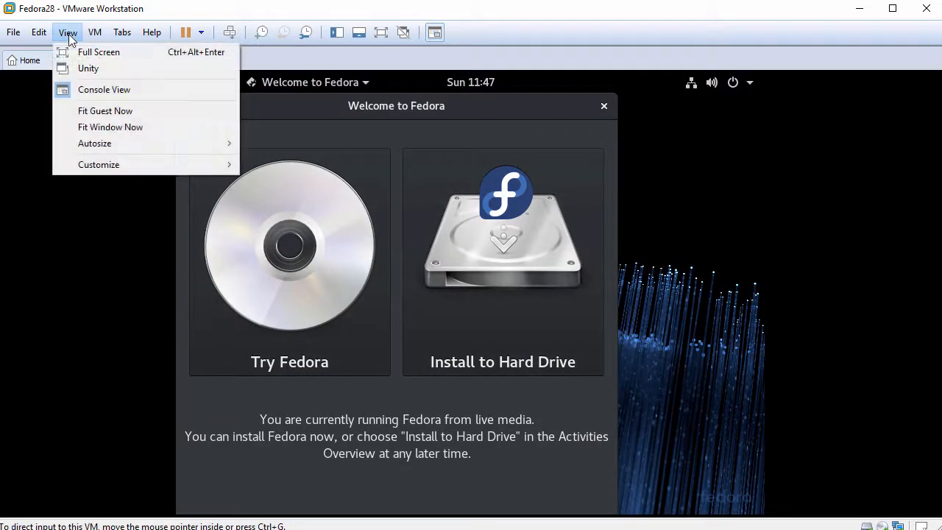
{"action": "left_click", "coordinate": [101, 112]}
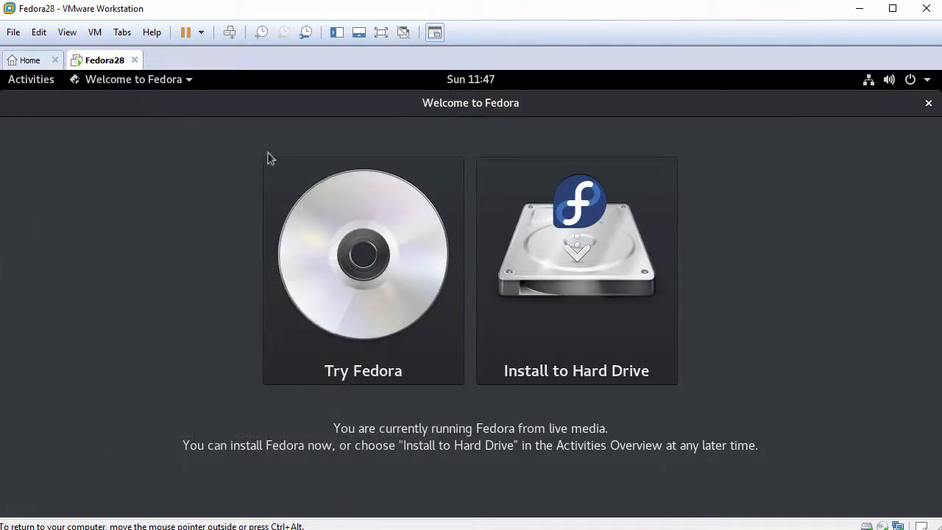
{"action": "left_click", "coordinate": [599, 291]}
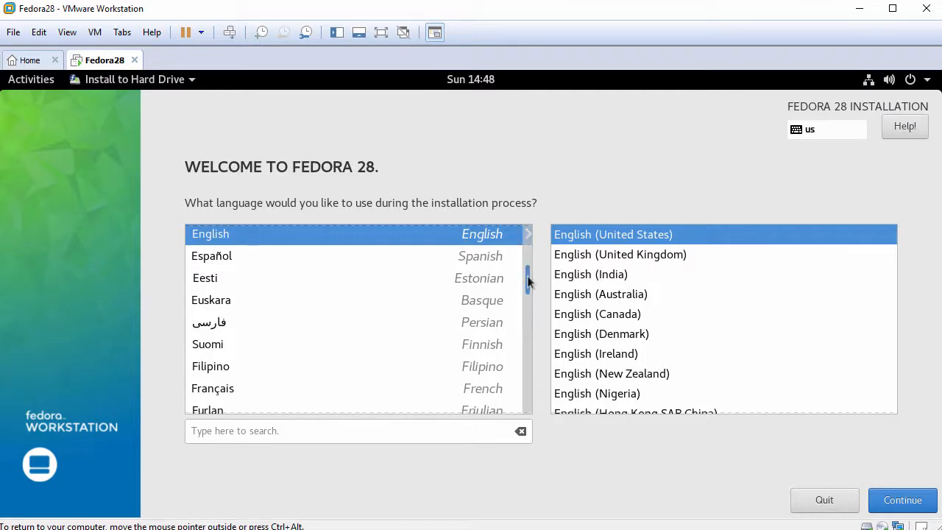
Keep English (United States) as the installer language and continue.
{"action": "scroll", "coordinate": [527, 291], "scroll_direction": "down", "scroll_amount": 4}
{"action": "scroll", "coordinate": [527, 287], "scroll_direction": "up", "scroll_amount": 5}
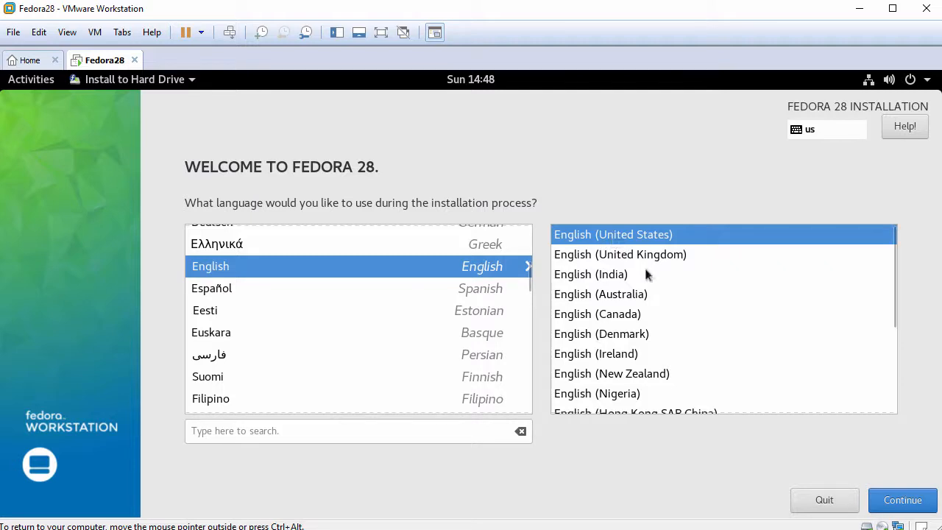
{"action": "left_click", "coordinate": [899, 502]}
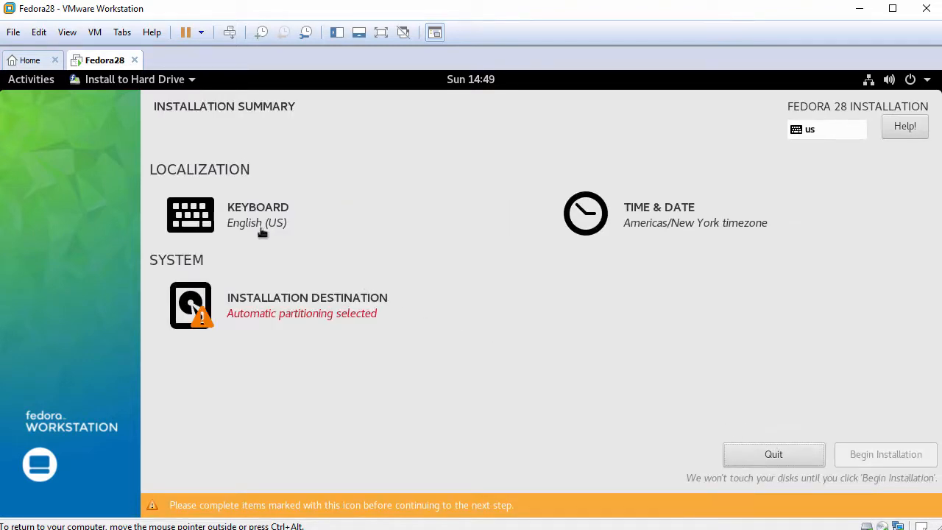
Leave English (US) as the only keyboard layout without adding any, then go to Time & Date.
{"action": "left_click", "coordinate": [233, 214]}
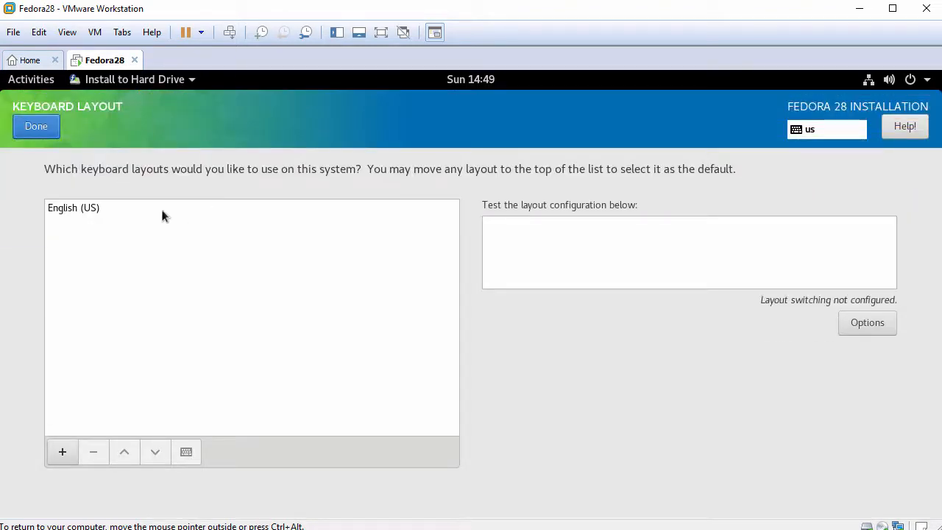
{"action": "left_click", "coordinate": [62, 452]}
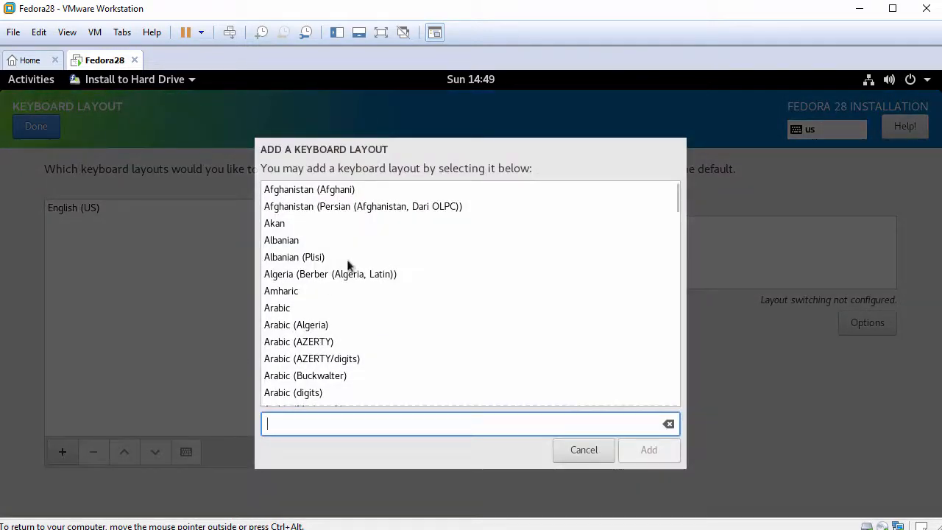
{"action": "left_click_drag", "start_coordinate": [677, 196], "coordinate": [676, 214]}
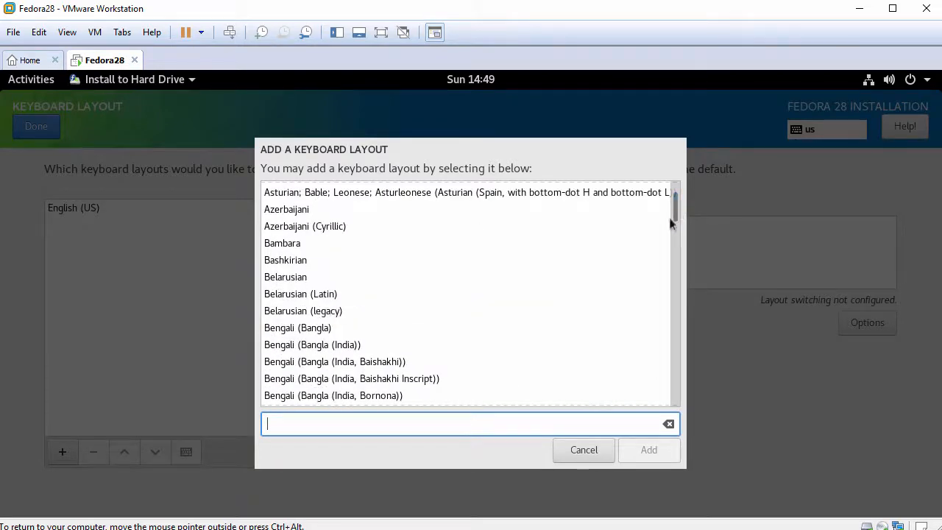
{"action": "left_click", "coordinate": [585, 456]}
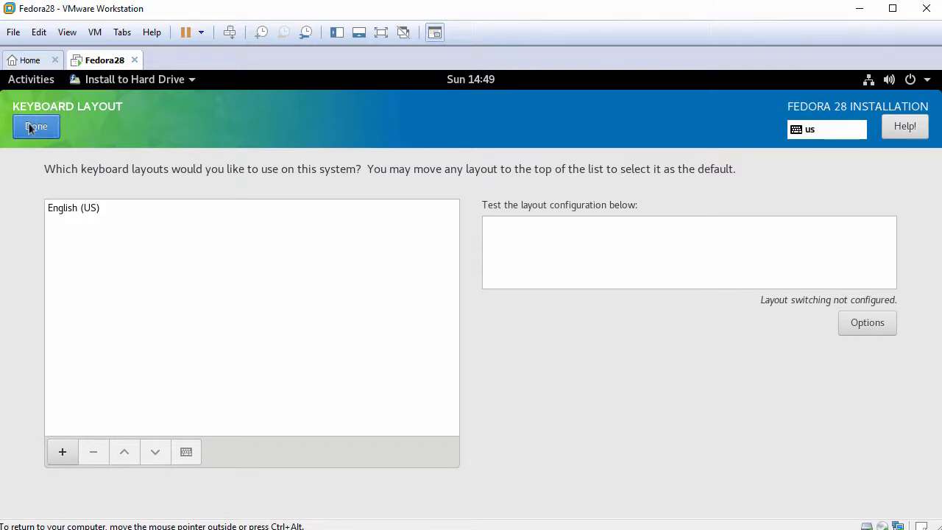
{"action": "left_click", "coordinate": [33, 126]}
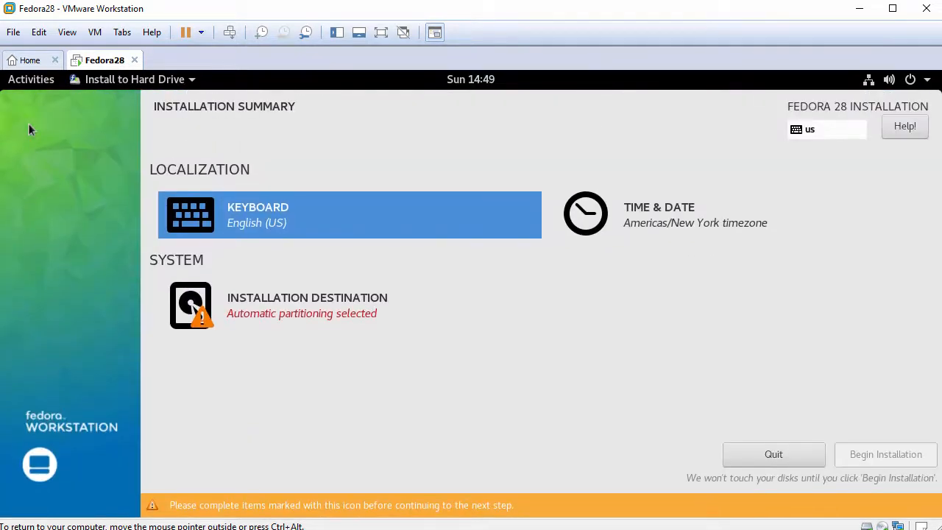
{"action": "left_click", "coordinate": [661, 221]}
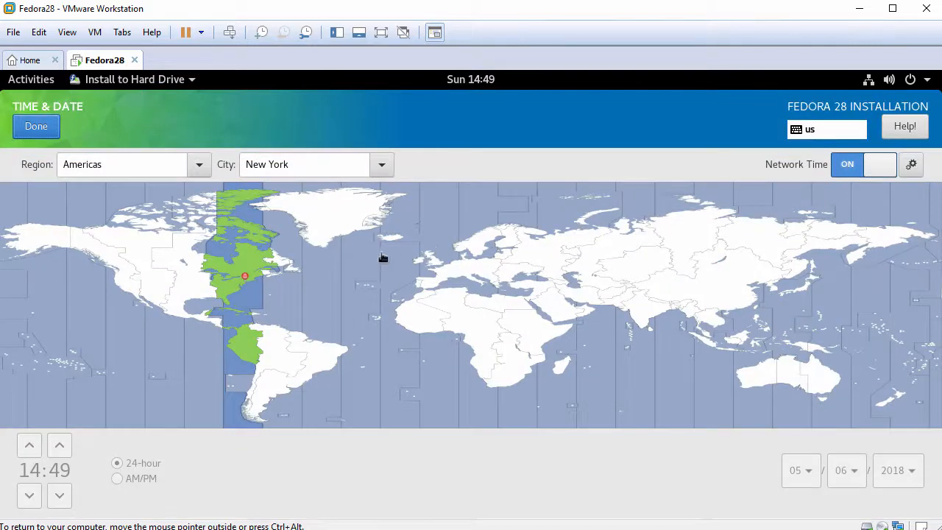
Accept the America/New York timezone and automatic partitioning of the 60 GiB disk, then begin installation.
{"action": "left_click", "coordinate": [27, 130]}
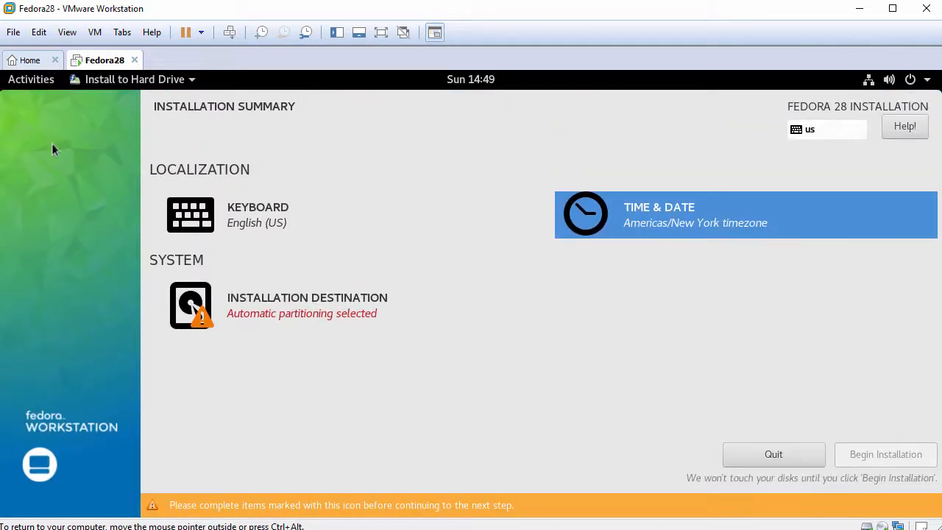
{"action": "left_click", "coordinate": [311, 302]}
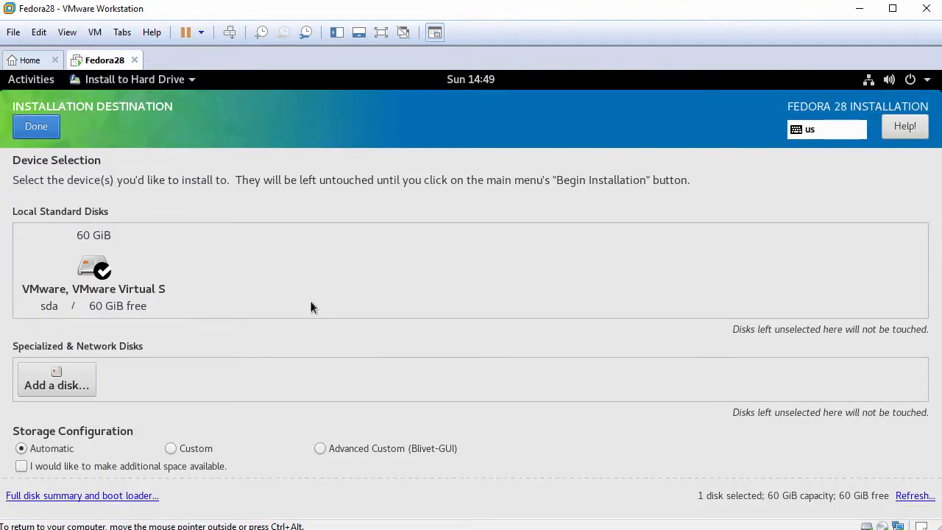
{"action": "left_click", "coordinate": [36, 128]}
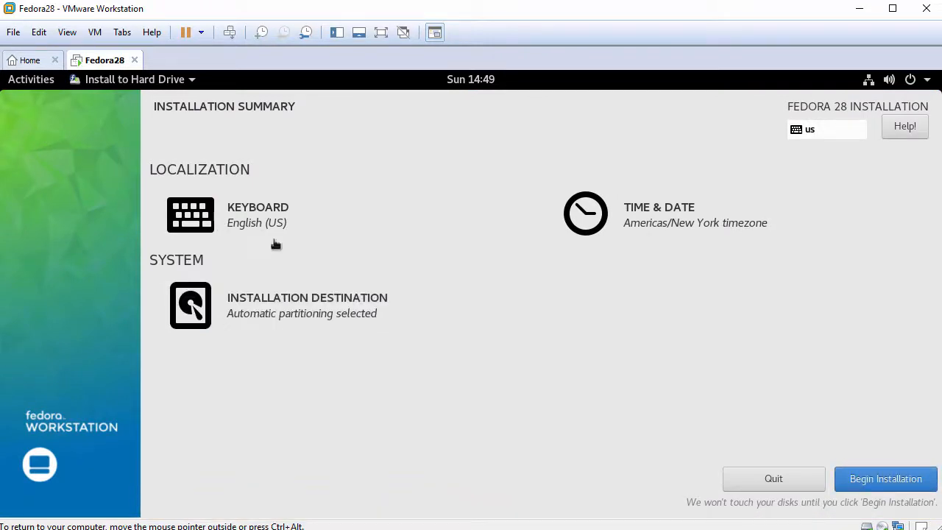
{"action": "left_click", "coordinate": [888, 483]}
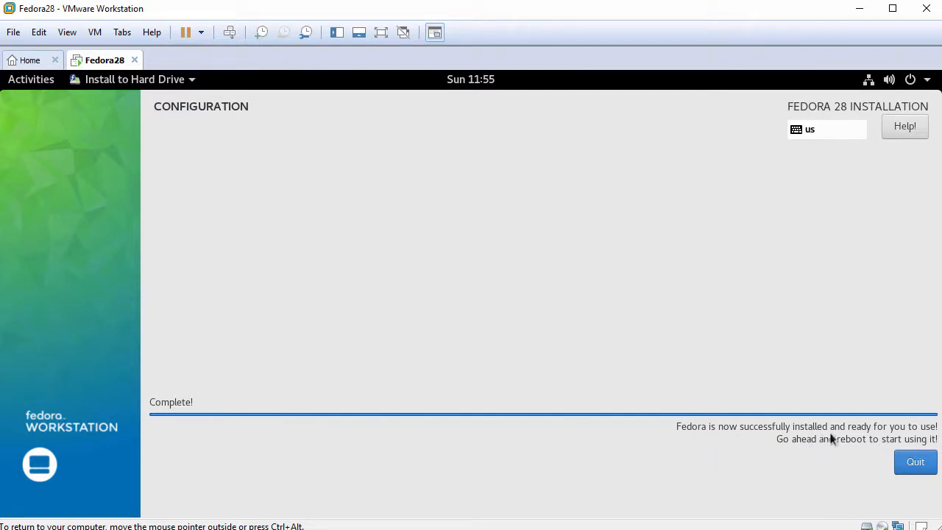
Quit the Fedora installer once it reports Complete!
{"action": "left_click", "coordinate": [913, 469]}
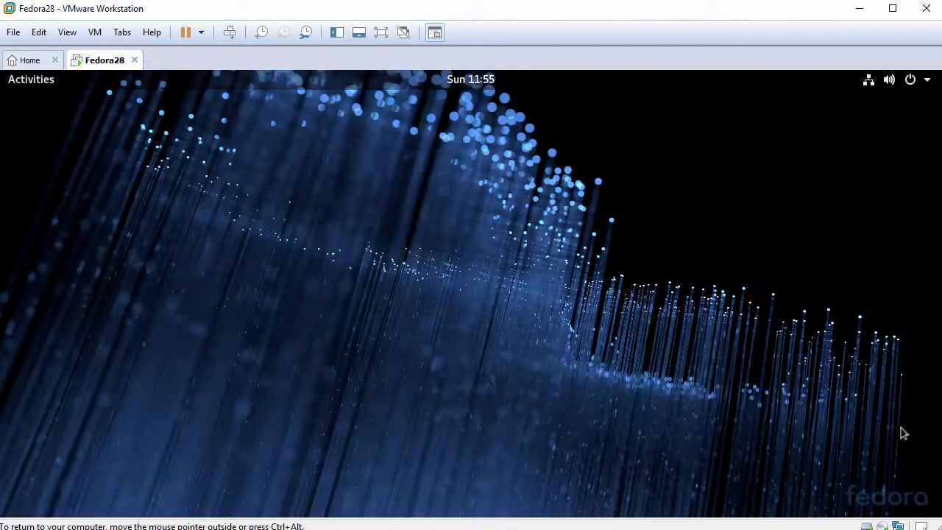
Restart the Fedora live guest using the power options in the GNOME system menu.
{"action": "left_click", "coordinate": [912, 83]}
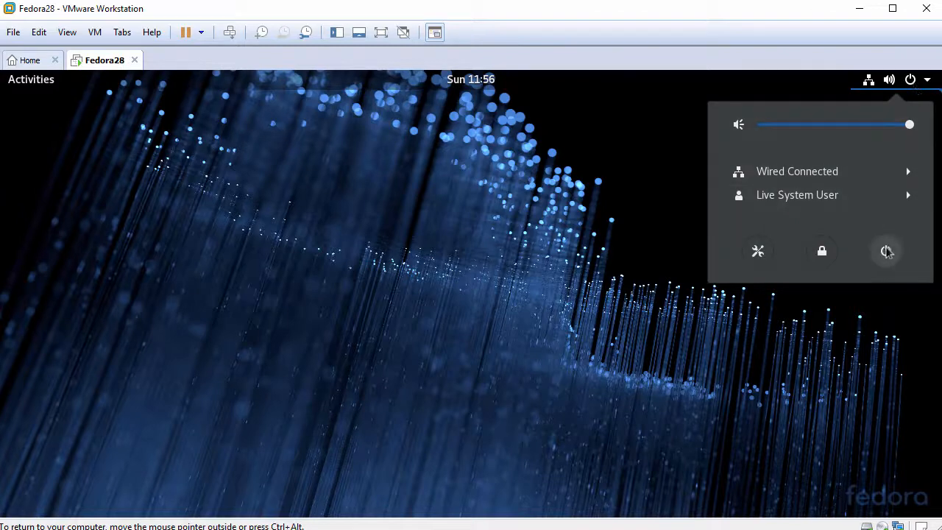
{"action": "left_click", "coordinate": [886, 254]}
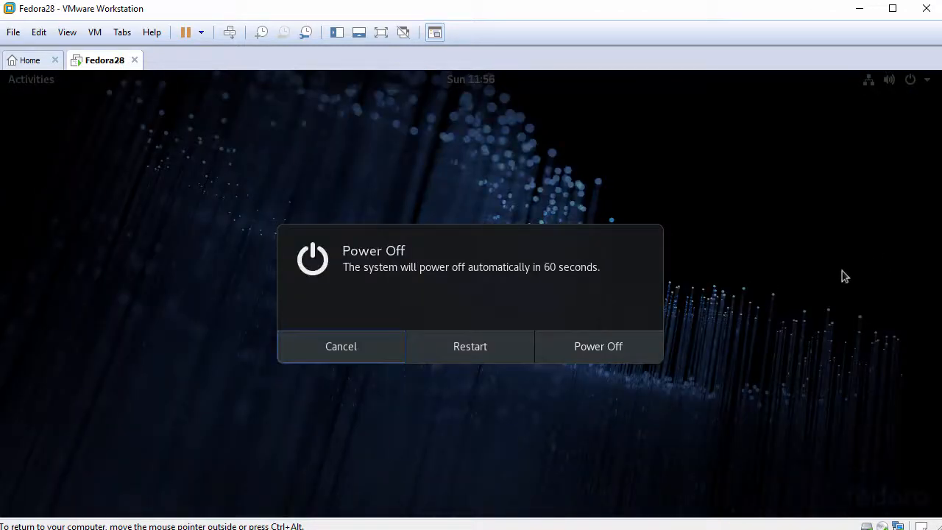
{"action": "left_click", "coordinate": [473, 348]}
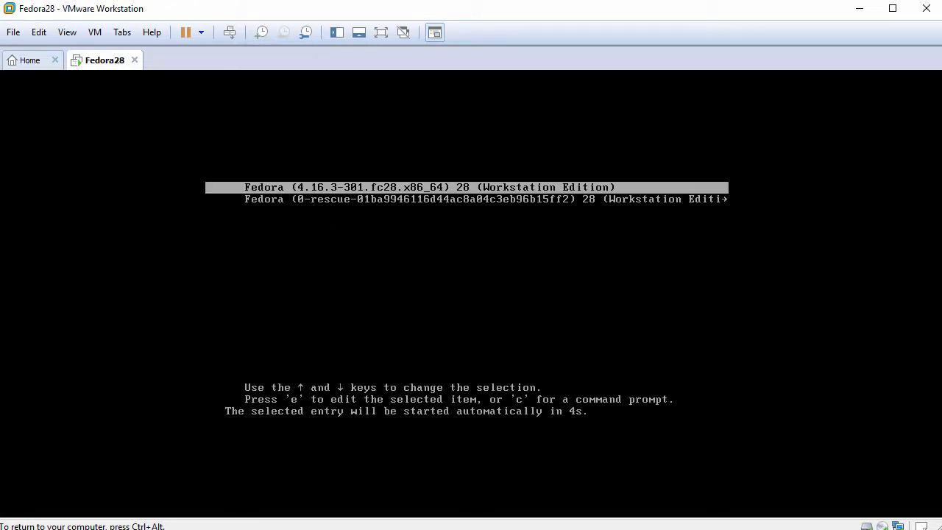
Boot the default GRUB entry, fit the guest display to the window and focus the VM.
{"action": "key", "text": "Return"}
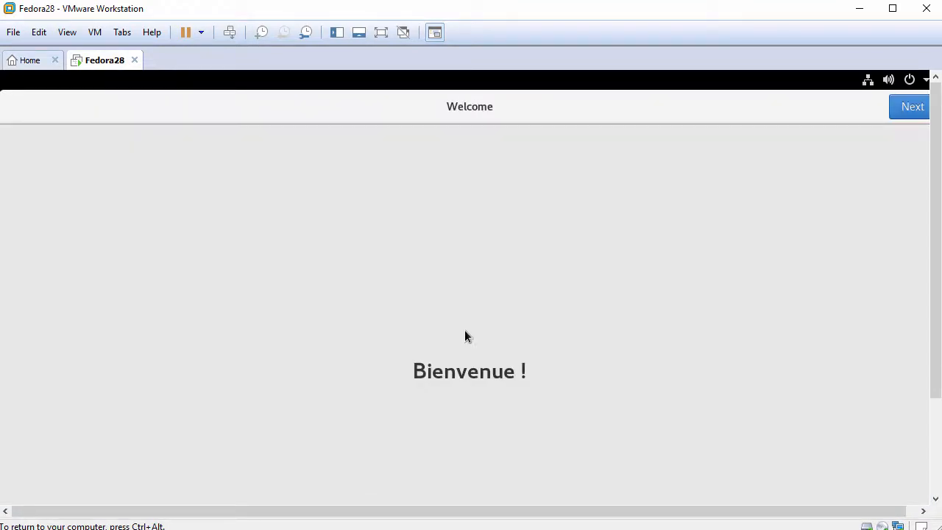
{"action": "left_click", "coordinate": [68, 33]}
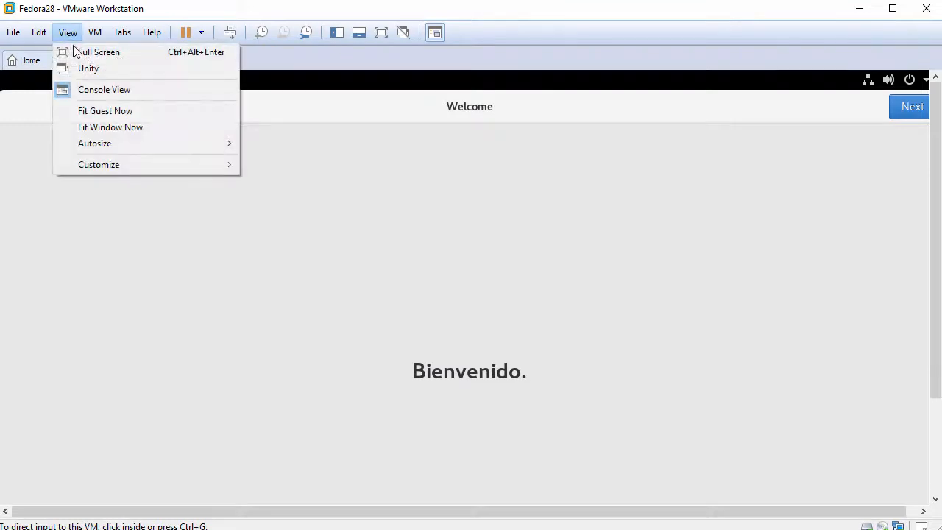
{"action": "left_click", "coordinate": [108, 111]}
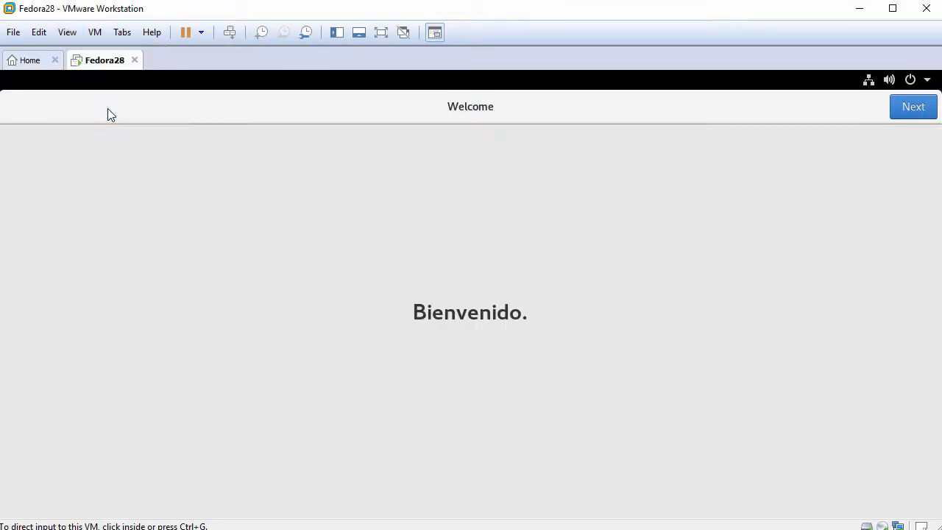
{"action": "left_click", "coordinate": [475, 215]}
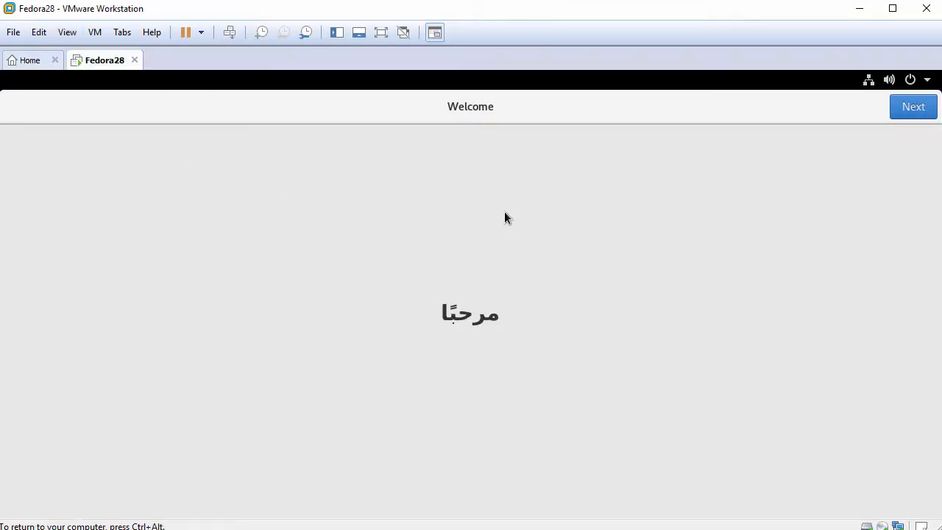
Get past the Welcome page, turn Location Services off and skip Online Accounts.
{"action": "left_click", "coordinate": [912, 109]}
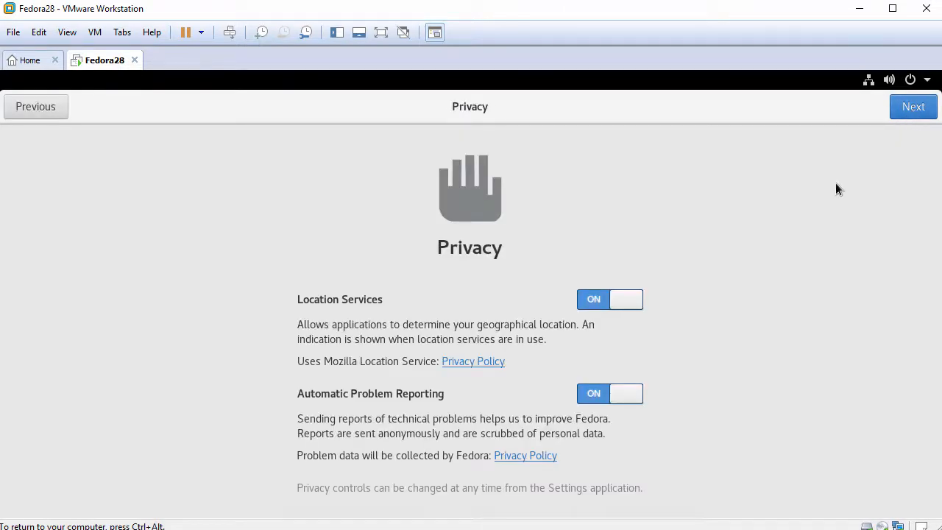
{"action": "left_click", "coordinate": [594, 302]}
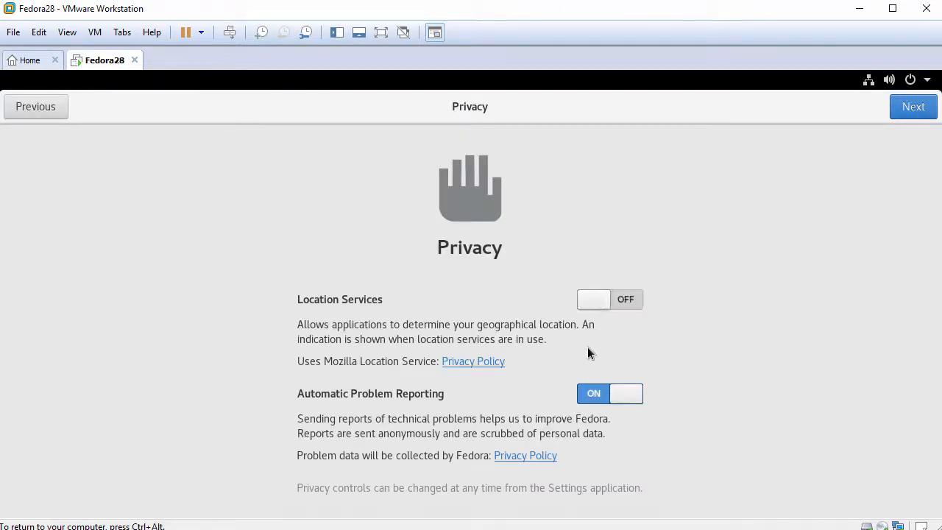
{"action": "left_click", "coordinate": [908, 111]}
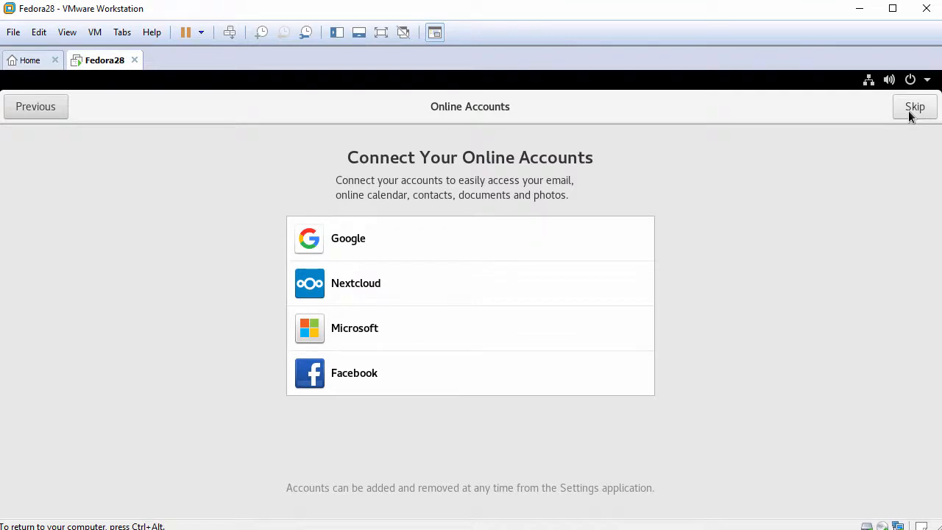
{"action": "left_click", "coordinate": [908, 110]}
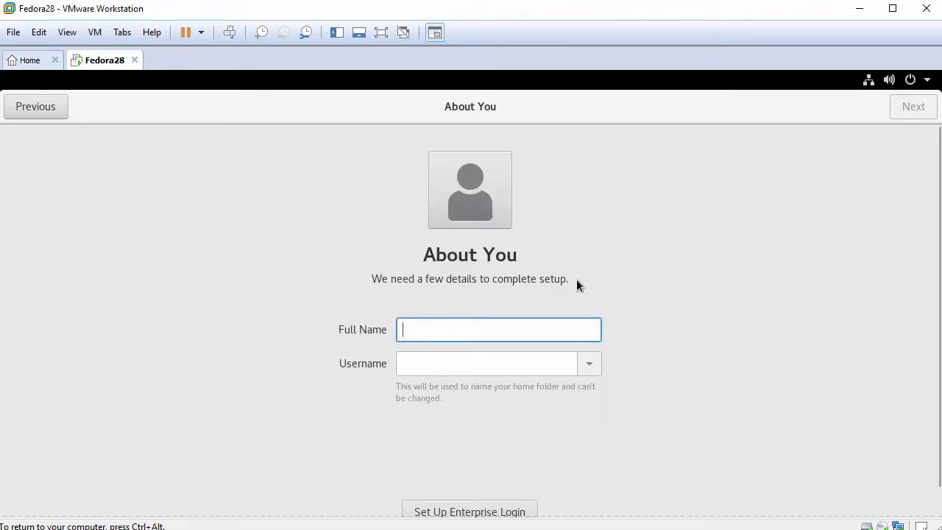
Enter the user's full name and a custom username, then continue to the password page.
{"action": "type", "text": "John "}
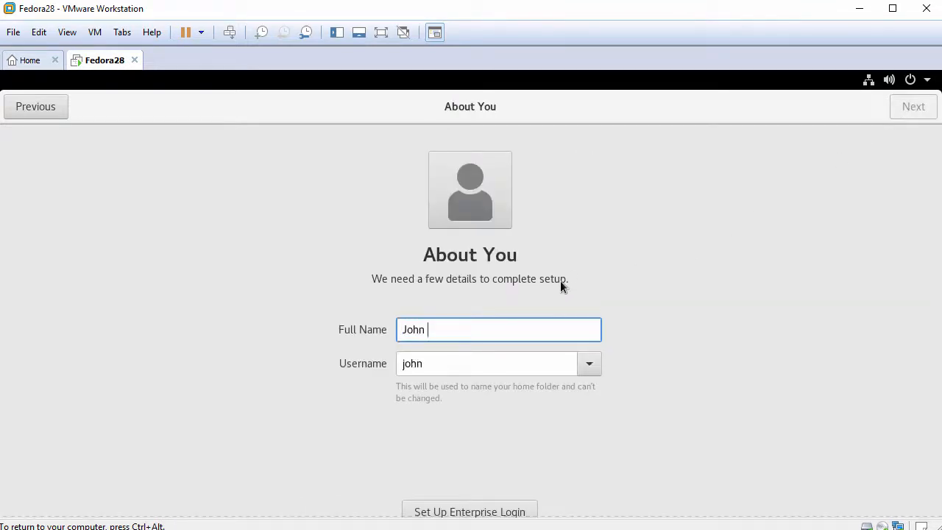
{"action": "type", "text": "Smith"}
{"action": "key", "text": "Tab"}
{"action": "key", "text": "BackSpace"}
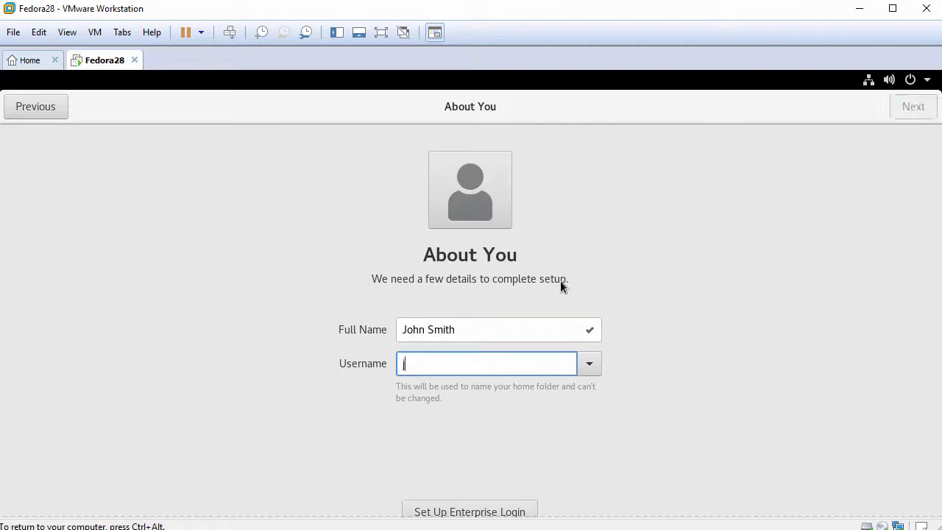
{"action": "type", "text": "john"}
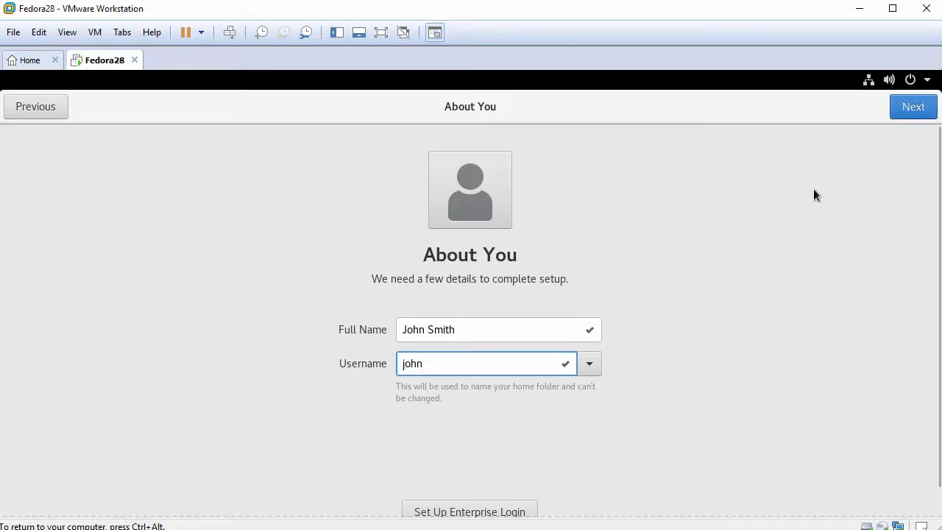
{"action": "left_click", "coordinate": [912, 109]}
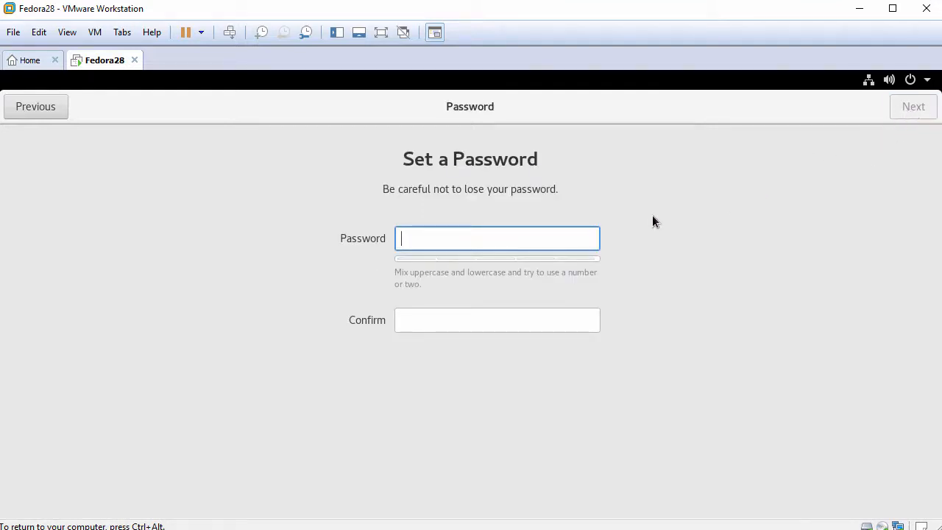
Set and confirm the account password, then finish setup with Start Using Fedora.
{"action": "type", "text": "1234567890"}
{"action": "key", "text": "Tab"}
{"action": "type", "text": "1234567890"}
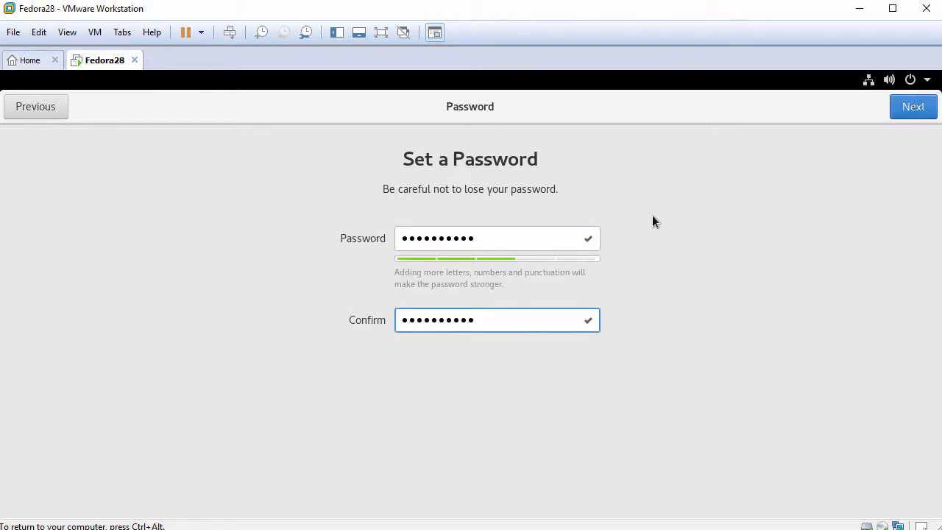
{"action": "left_click", "coordinate": [914, 116]}
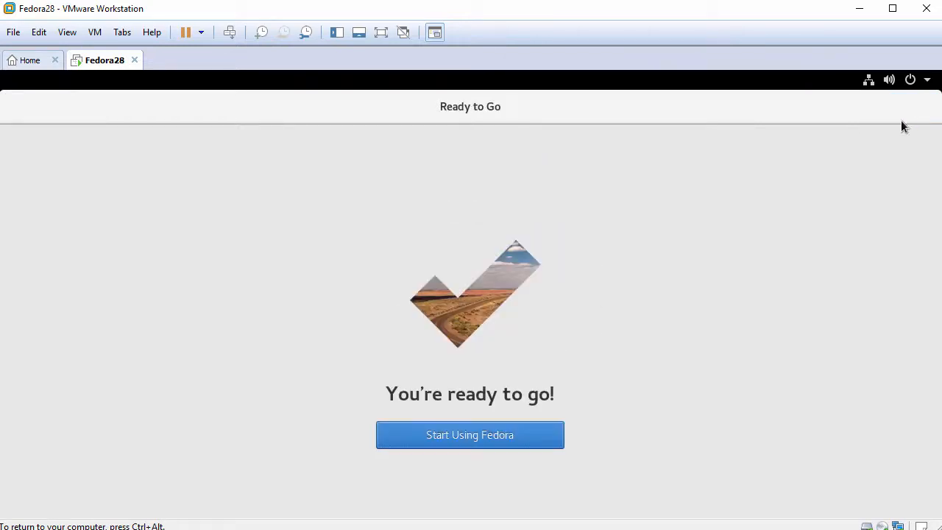
{"action": "left_click", "coordinate": [449, 439]}
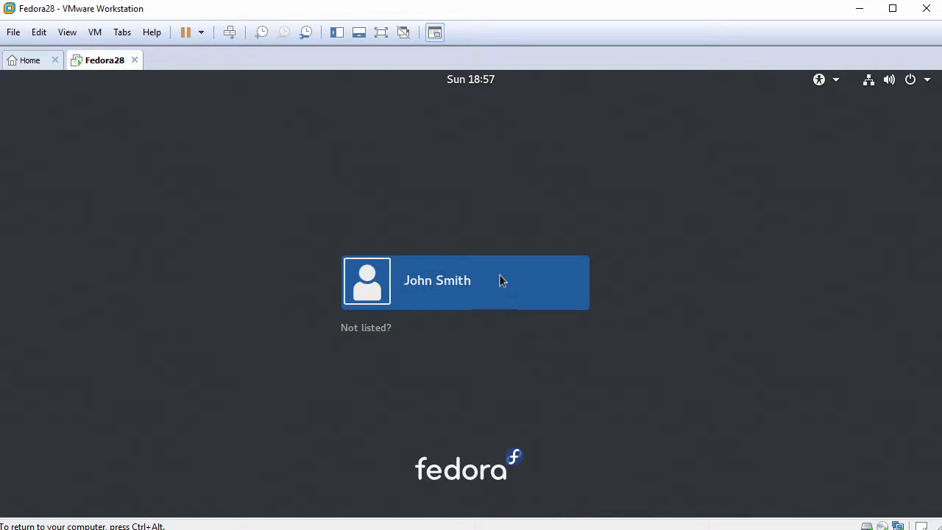
Sign in with the account password and close the Getting Started help window.
{"action": "left_click", "coordinate": [499, 281]}
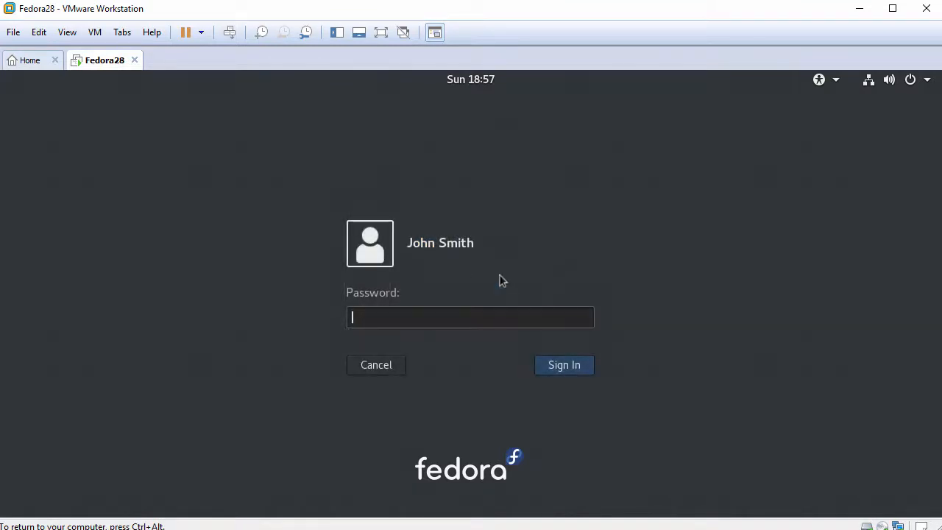
{"action": "type", "text": "password12"}
{"action": "left_click", "coordinate": [565, 366]}
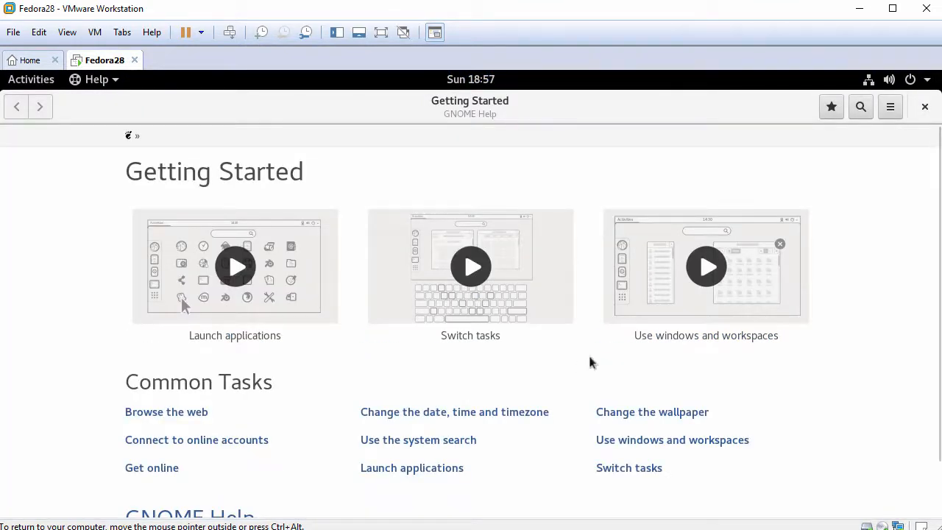
{"action": "left_click", "coordinate": [926, 107]}
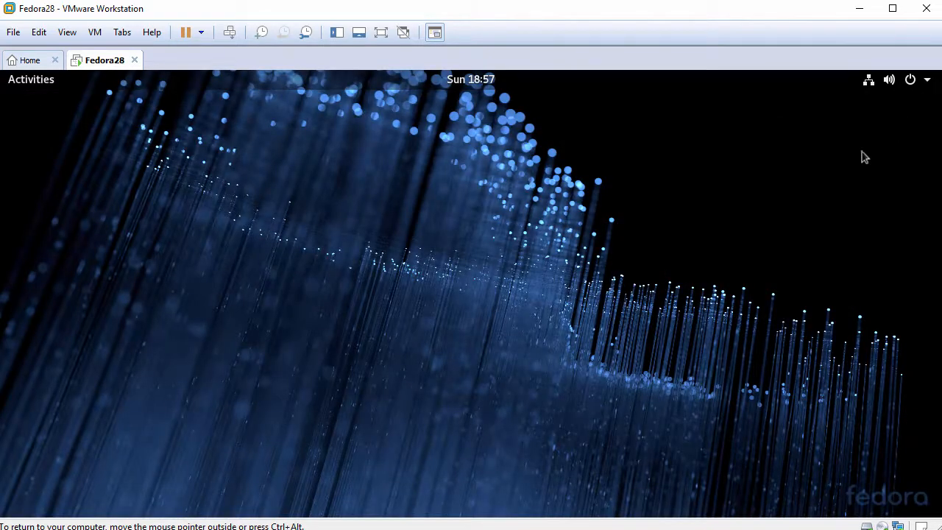
Open the Activities application grid, then return to the plain desktop.
{"action": "left_click", "coordinate": [32, 86]}
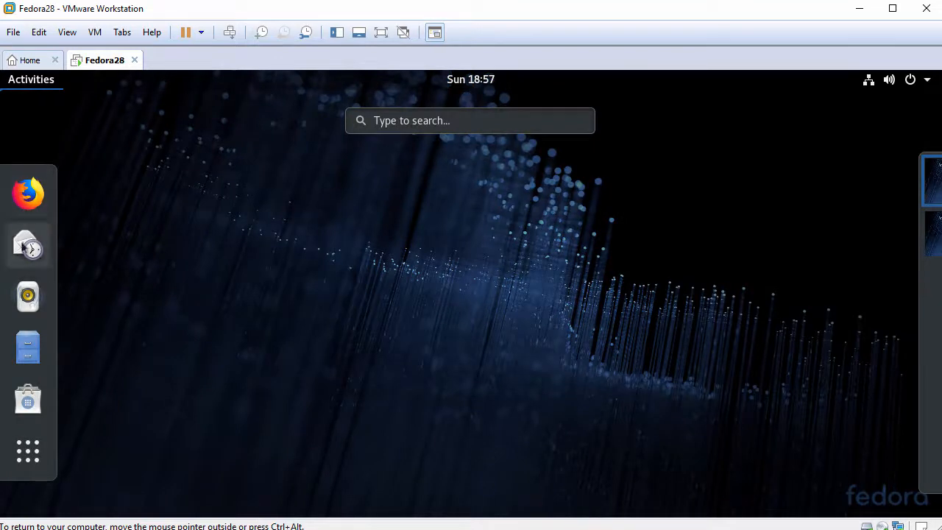
{"action": "left_click", "coordinate": [17, 456]}
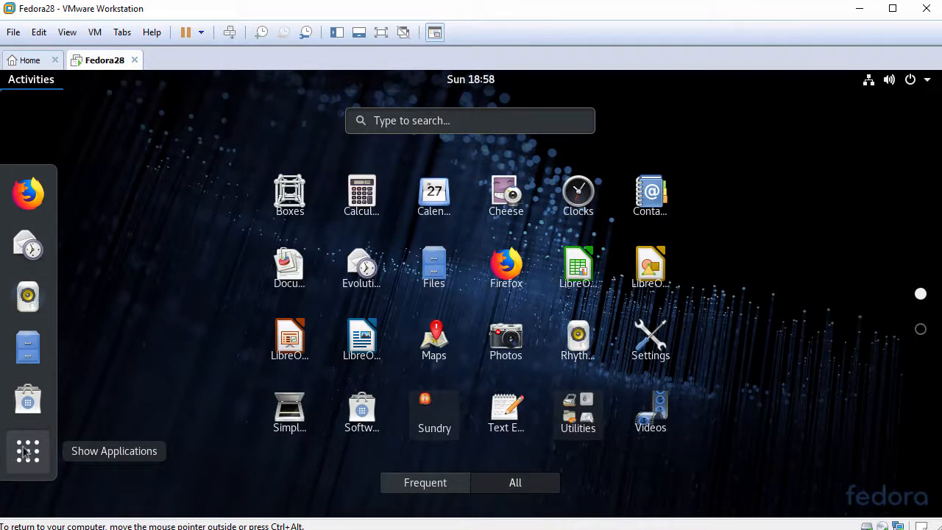
{"action": "key", "text": "Escape"}
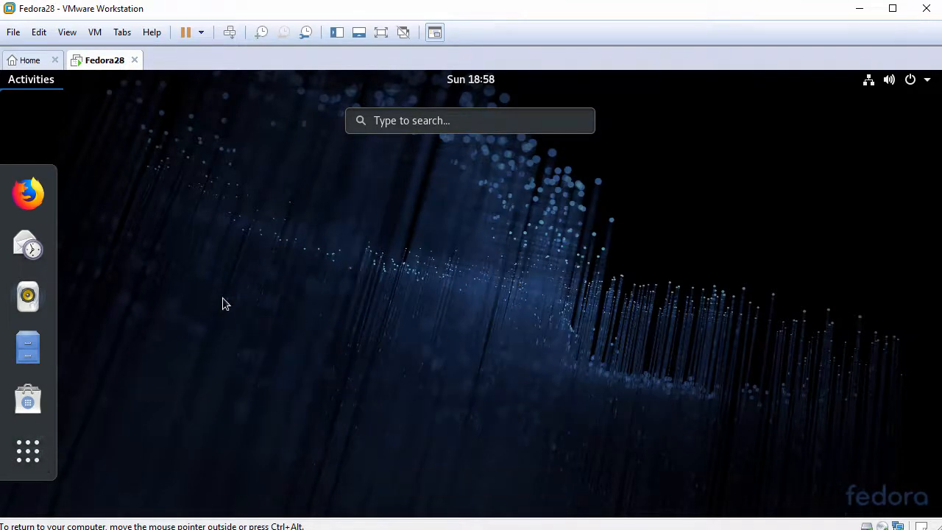
{"action": "key", "text": "Escape"}
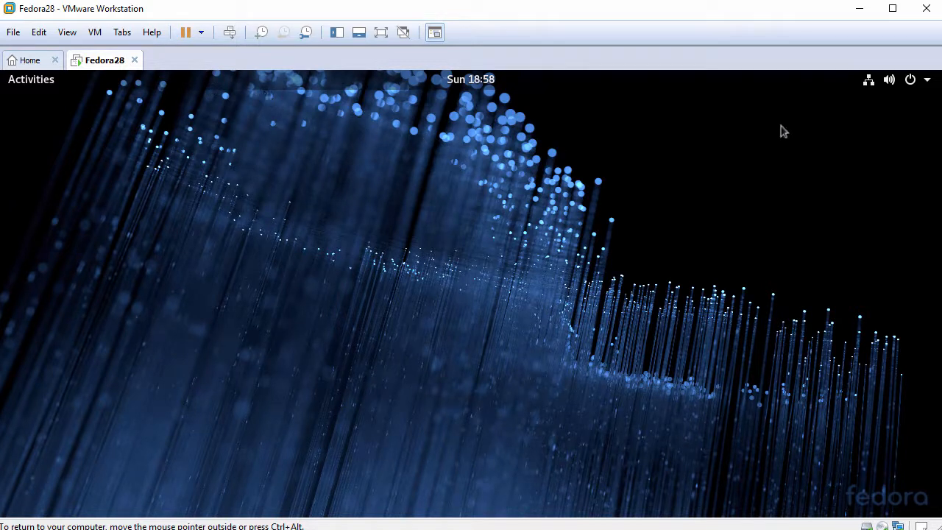
Restart the guest using the power options in the system menu.
{"action": "left_click", "coordinate": [912, 81]}
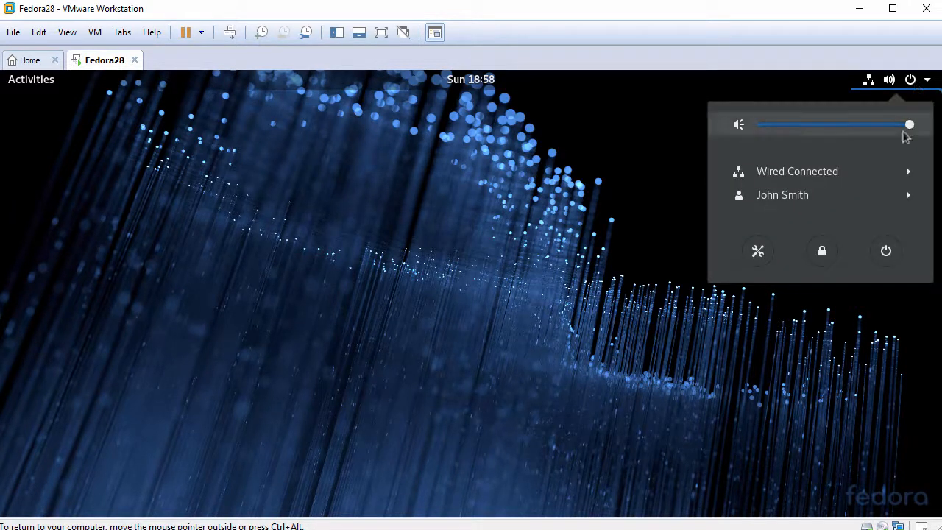
{"action": "left_click", "coordinate": [886, 251]}
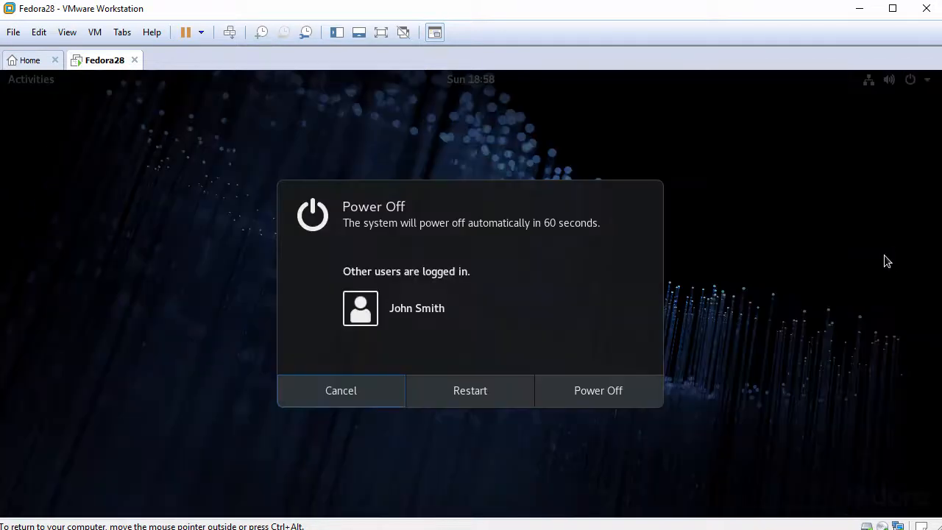
{"action": "left_click", "coordinate": [473, 395]}
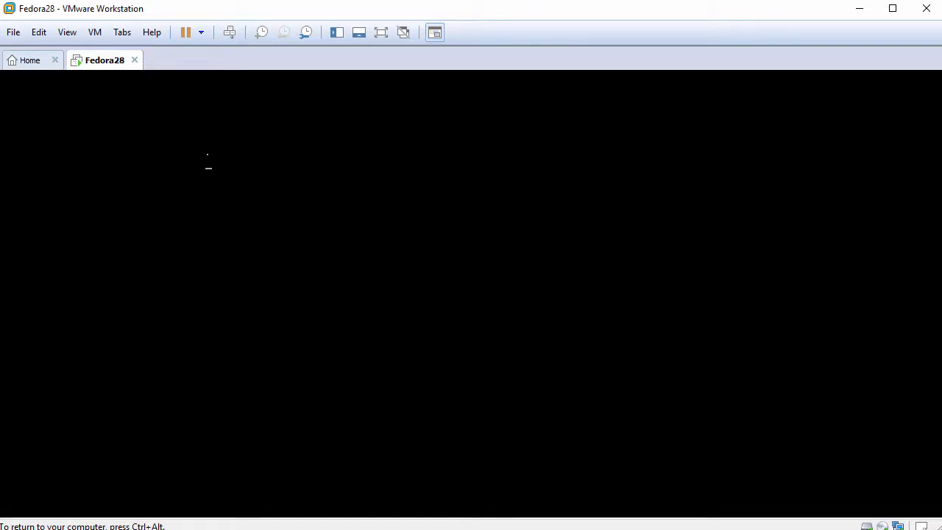
Boot the default GRUB entry and log back in with the account password.
{"action": "key", "text": "Return"}
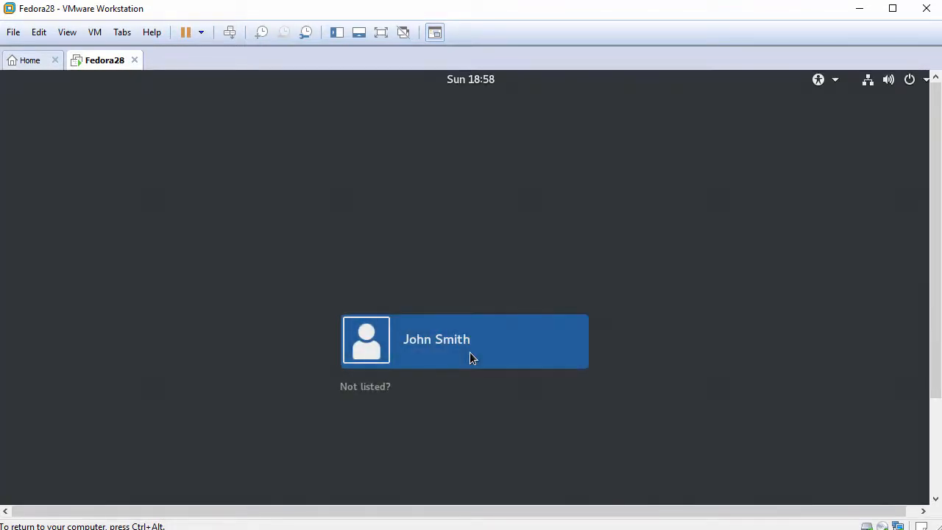
{"action": "left_click", "coordinate": [491, 340]}
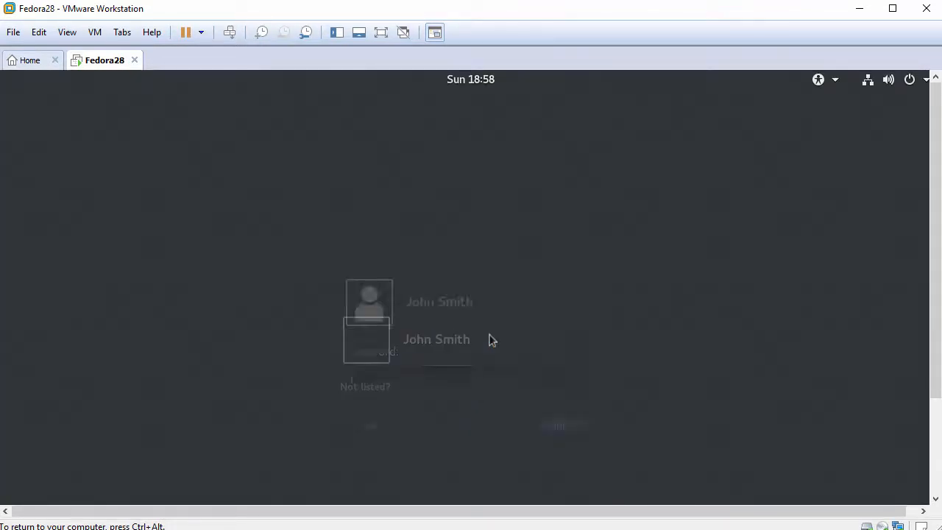
{"action": "type", "text": "•••••••"}
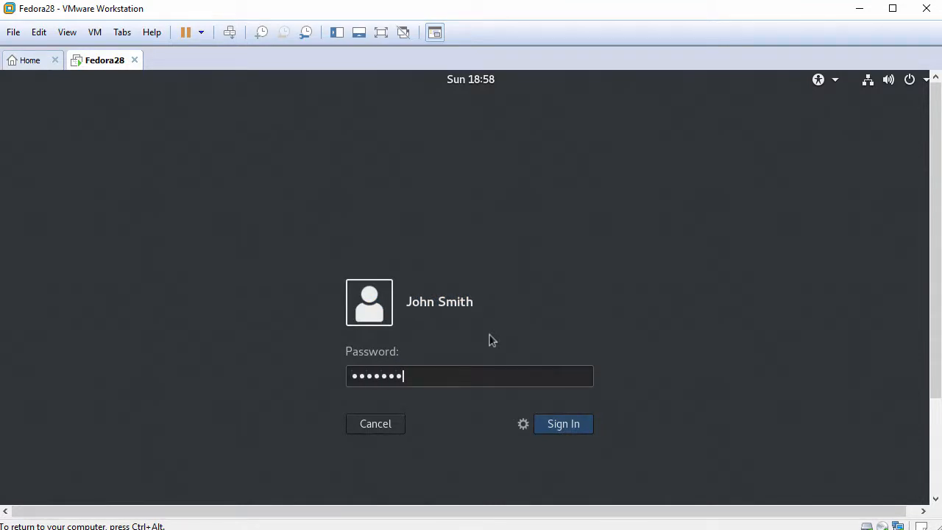
{"action": "key", "text": "Return"}
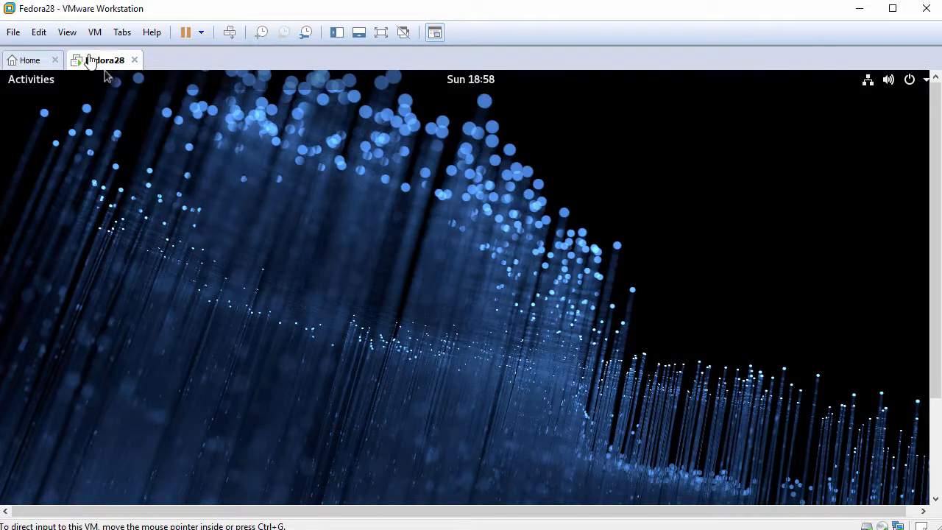
Fit the guest display and paste FileFromHost.txt into the Home folder in Files.
{"action": "left_click", "coordinate": [70, 33]}
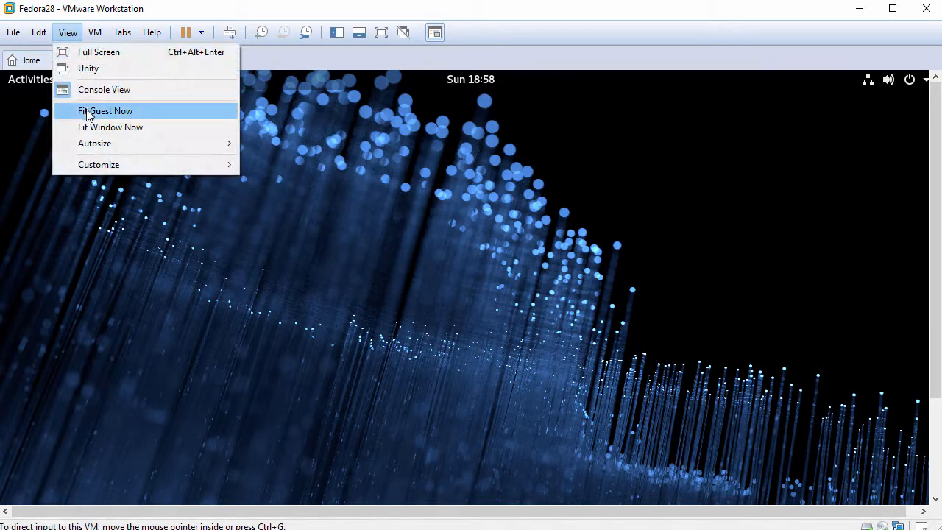
{"action": "left_click", "coordinate": [122, 112]}
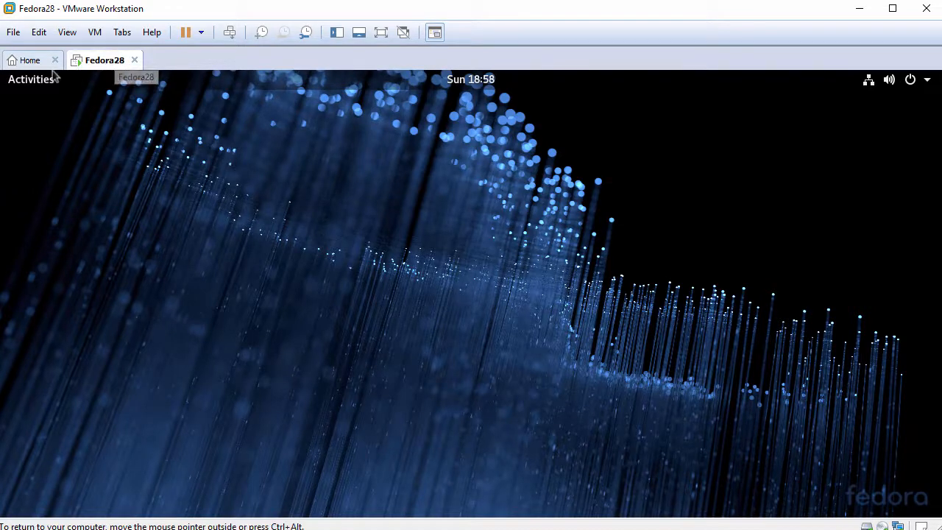
{"action": "left_click", "coordinate": [32, 81]}
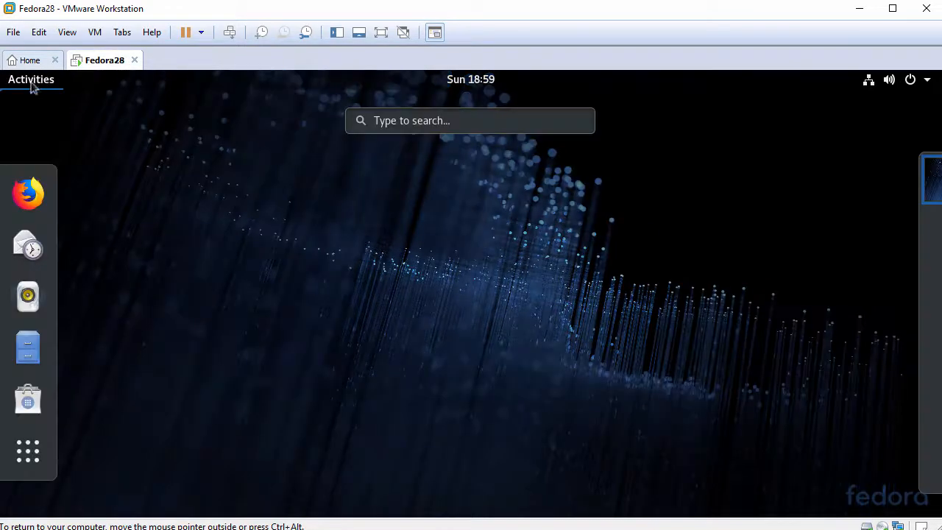
{"action": "left_click", "coordinate": [28, 348]}
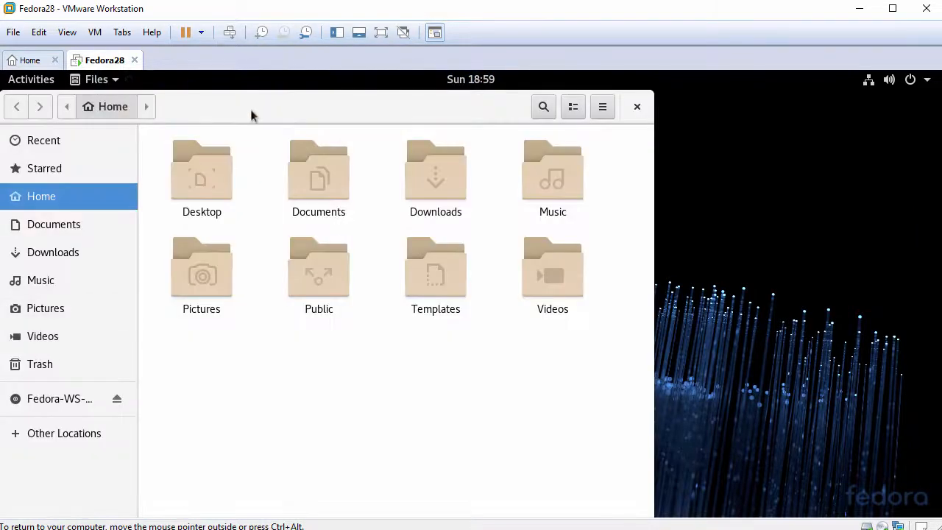
{"action": "left_click_drag", "start_coordinate": [251, 114], "coordinate": [303, 108]}
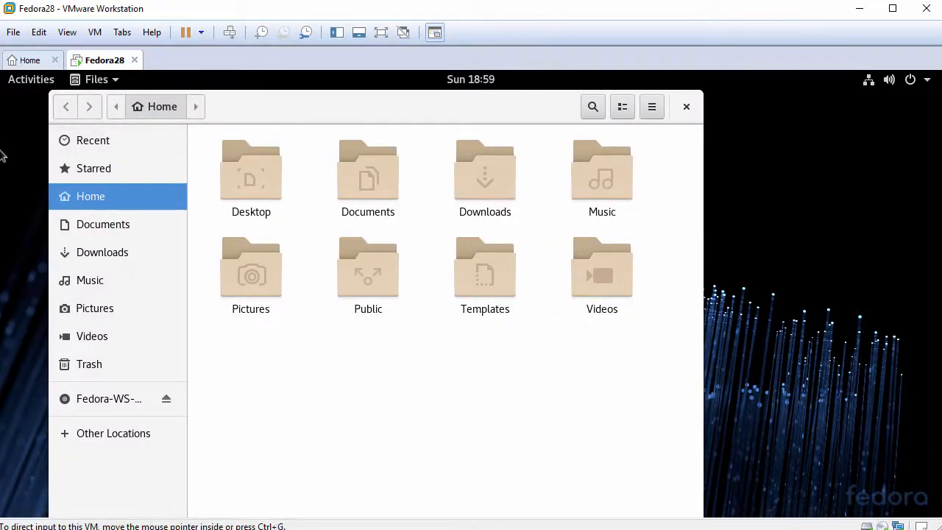
{"action": "right_click", "coordinate": [401, 351]}
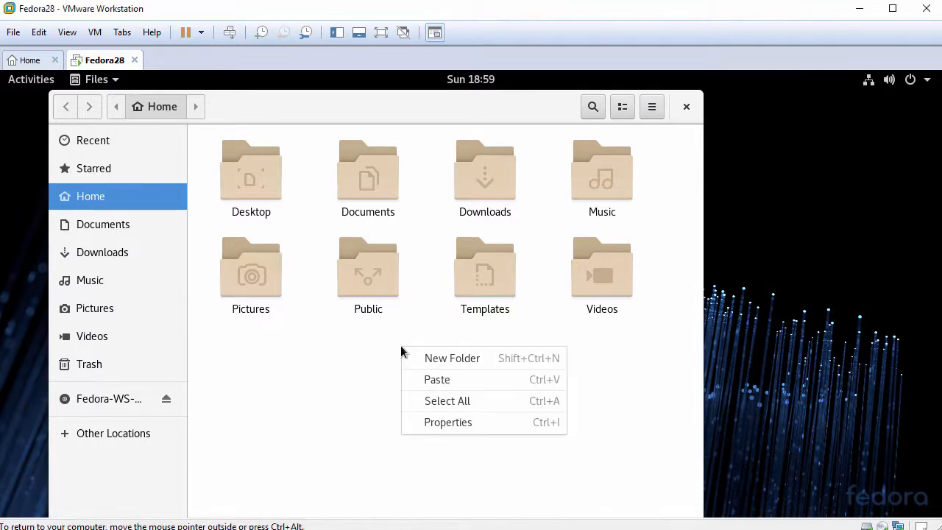
{"action": "left_click", "coordinate": [451, 380]}
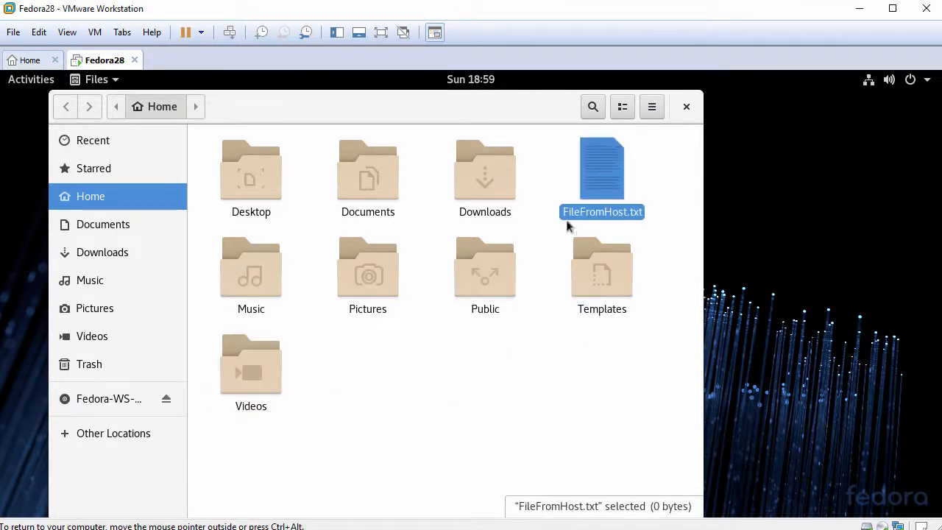
Open FileFromHost.txt in the text editor and paste the host clipboard text into it.
{"action": "double_click", "coordinate": [607, 185]}
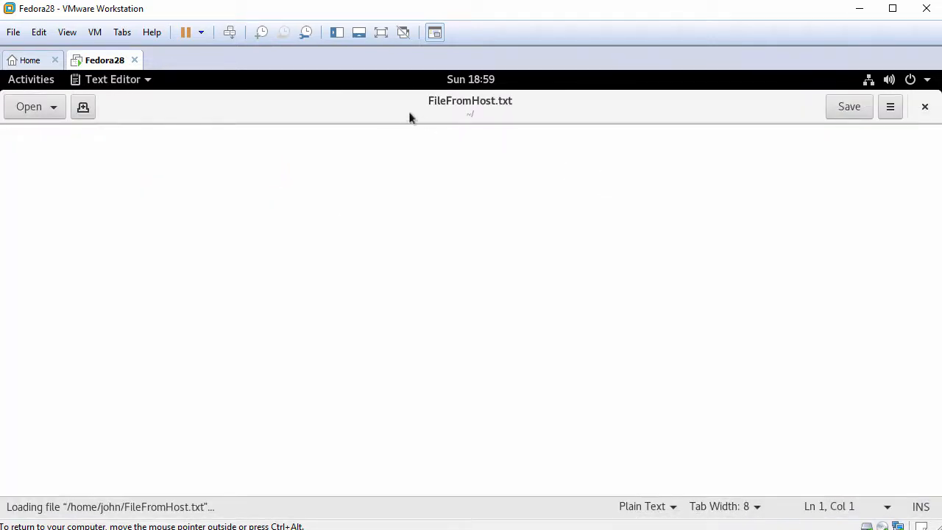
{"action": "double_click", "coordinate": [384, 105]}
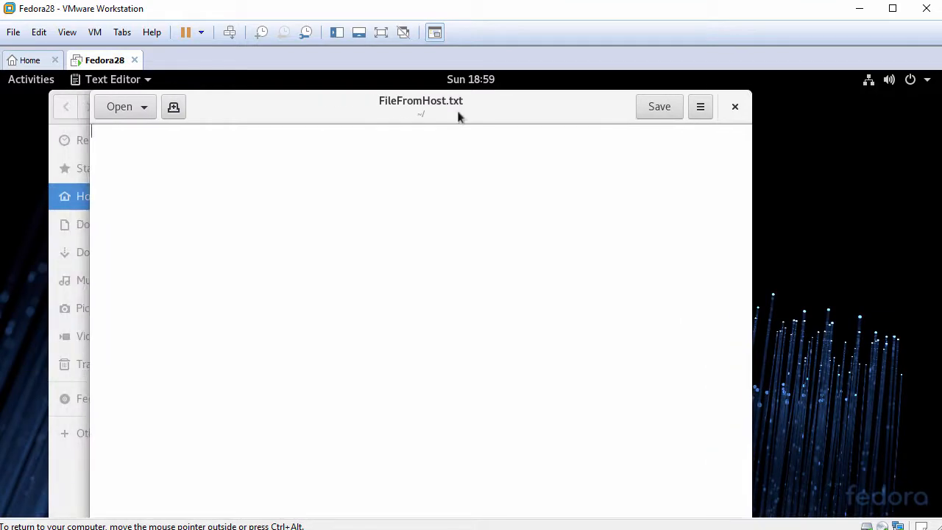
{"action": "right_click", "coordinate": [332, 198]}
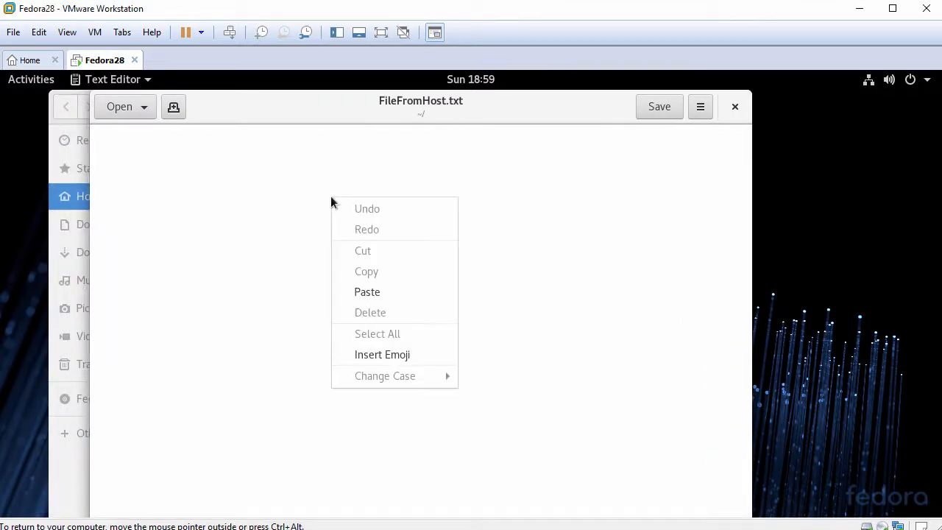
{"action": "left_click", "coordinate": [367, 294]}
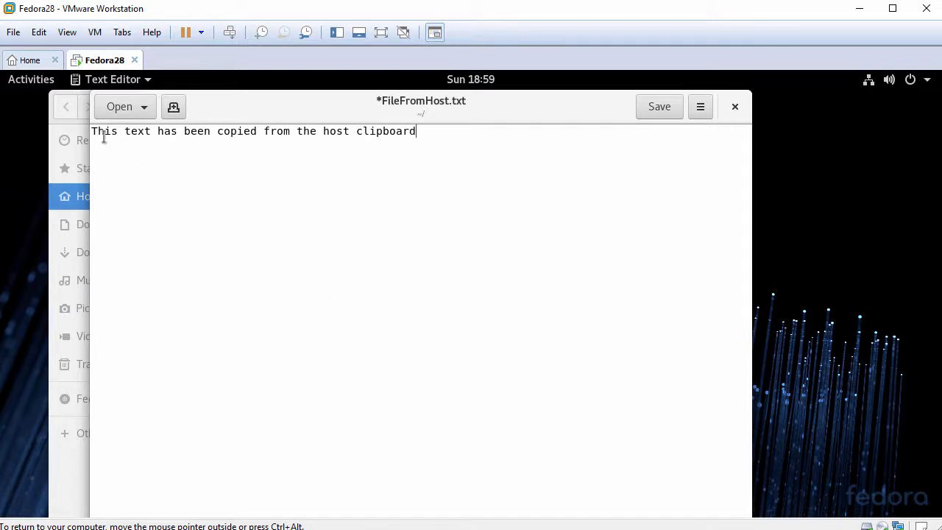
{"action": "left_click_drag", "start_coordinate": [91, 130], "coordinate": [385, 143]}
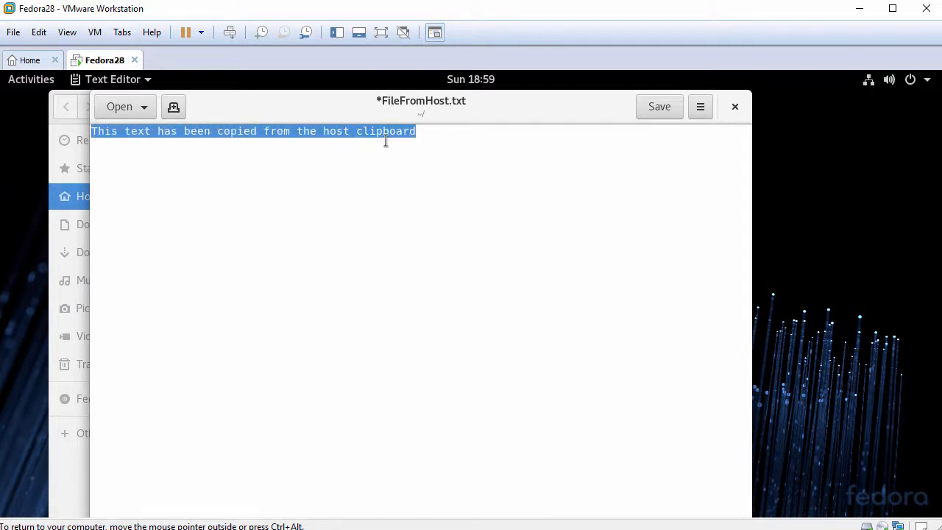
{"action": "left_click", "coordinate": [465, 141]}
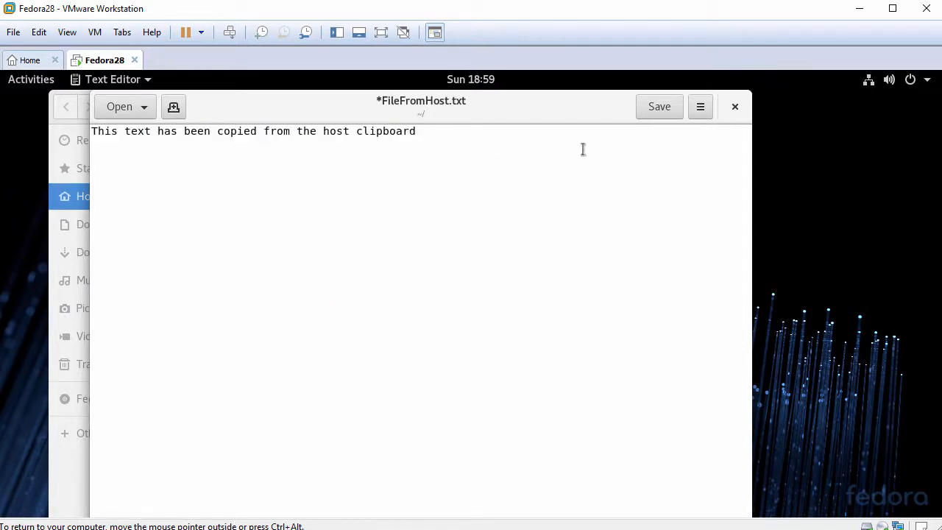
Close the file without saving and close the file manager.
{"action": "left_click", "coordinate": [734, 110]}
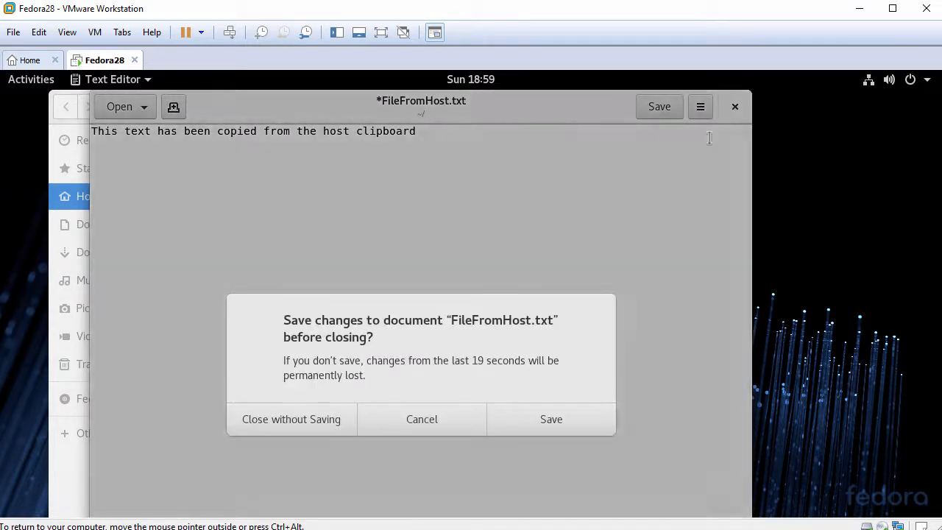
{"action": "left_click", "coordinate": [308, 419]}
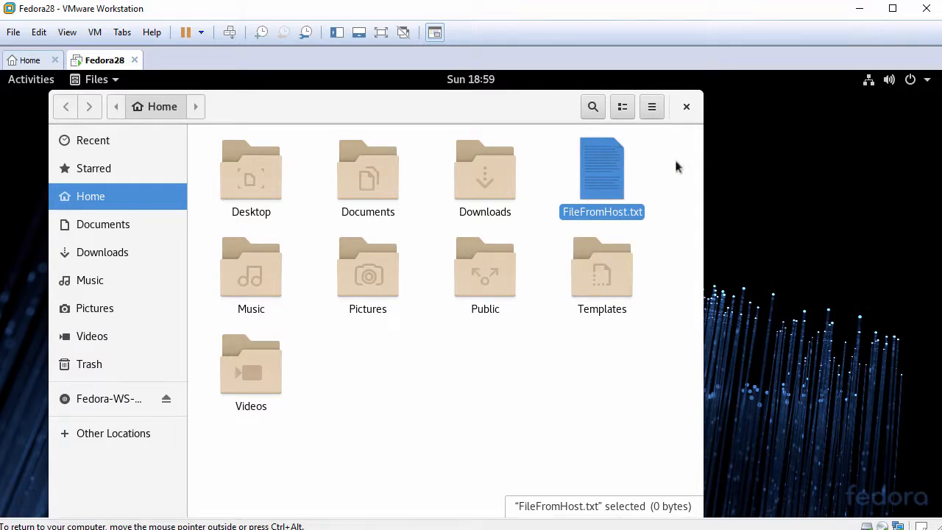
{"action": "left_click", "coordinate": [684, 109]}
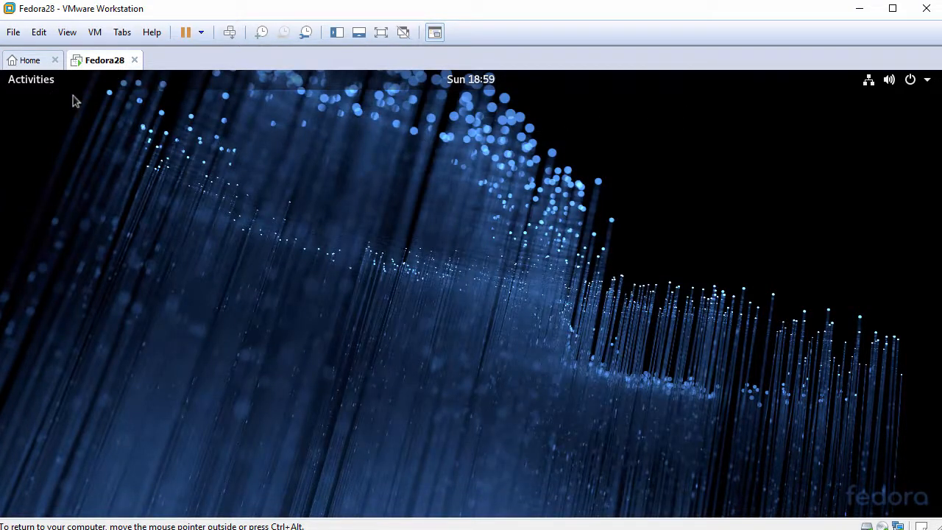
Launch Terminal from the Activities search and enlarge its text.
{"action": "left_click", "coordinate": [33, 81]}
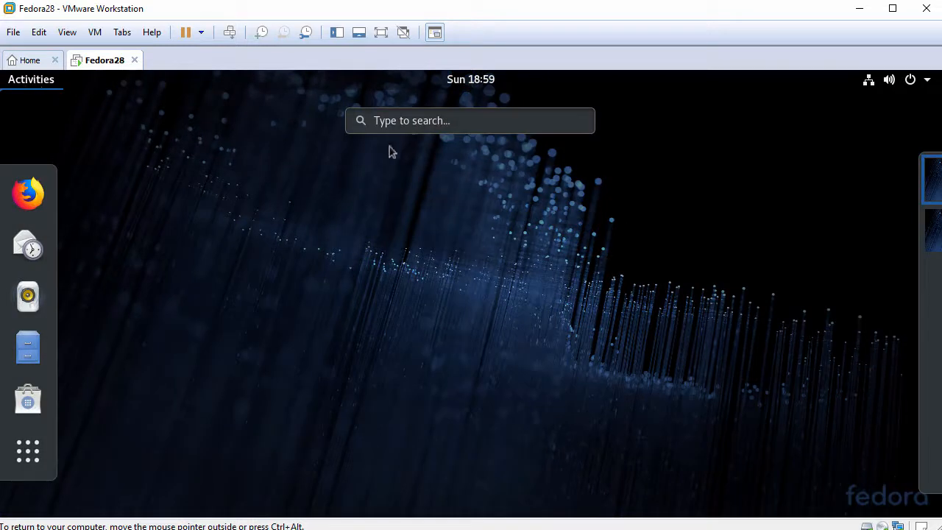
{"action": "left_click", "coordinate": [508, 119]}
{"action": "type", "text": "terminal"}
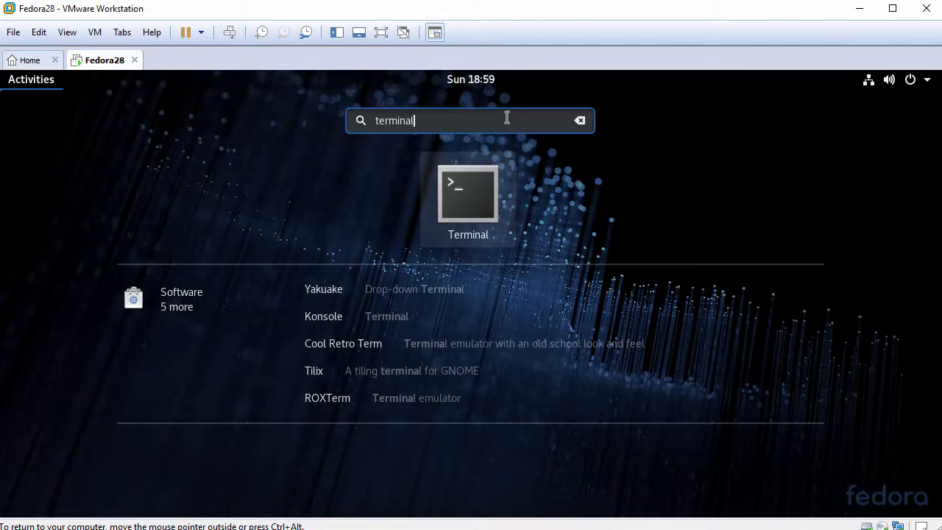
{"action": "left_click", "coordinate": [477, 200]}
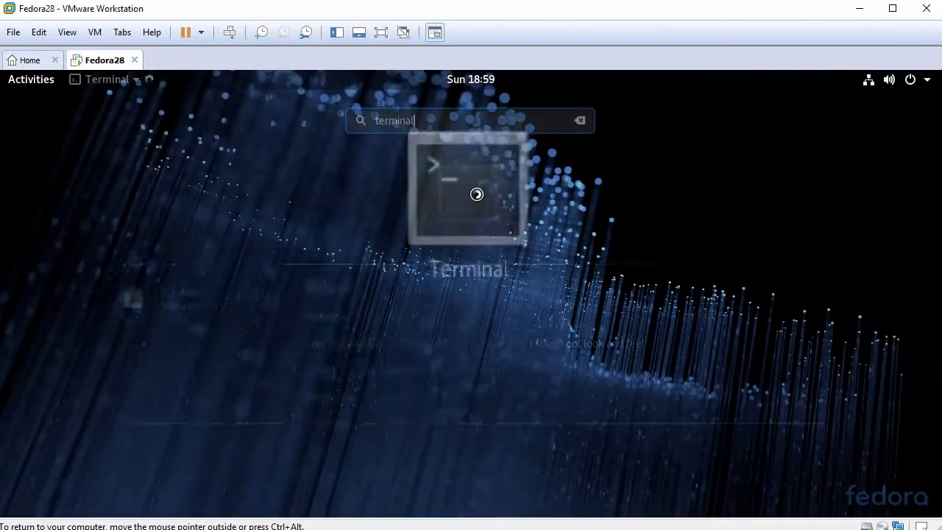
{"action": "key", "text": "ctrl+plus"}
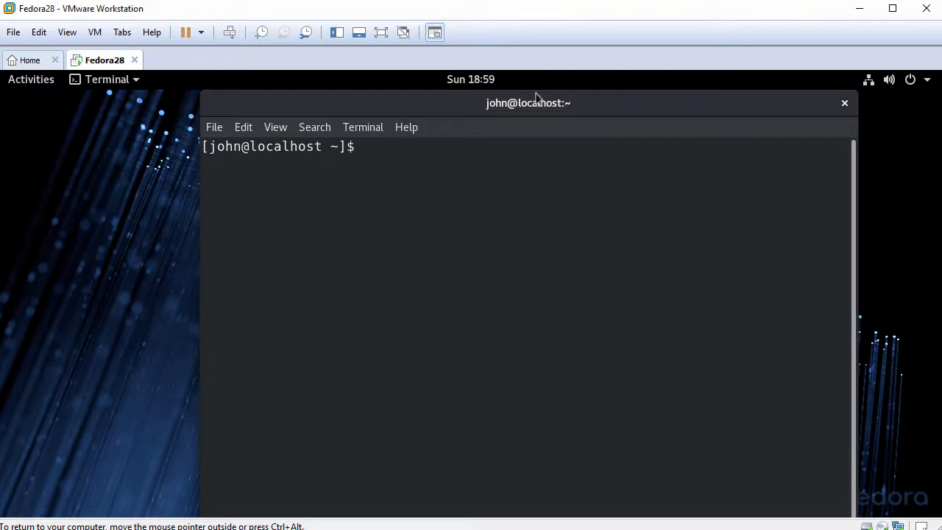
{"action": "left_click_drag", "start_coordinate": [538, 97], "coordinate": [427, 74]}
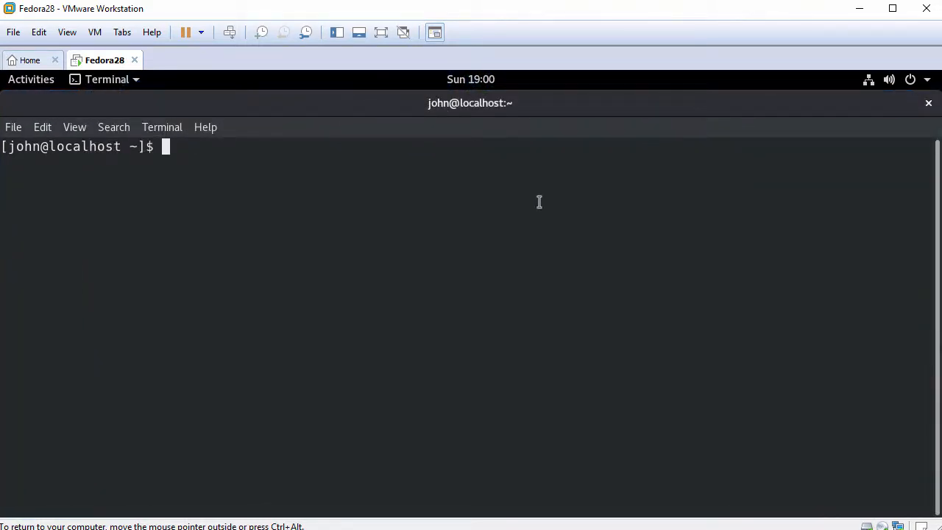
Run hostnamectl and highlight the Operating System line showing Fedora 28.
{"action": "key", "text": "Return"}
{"action": "type", "text": "hostnamectl"}
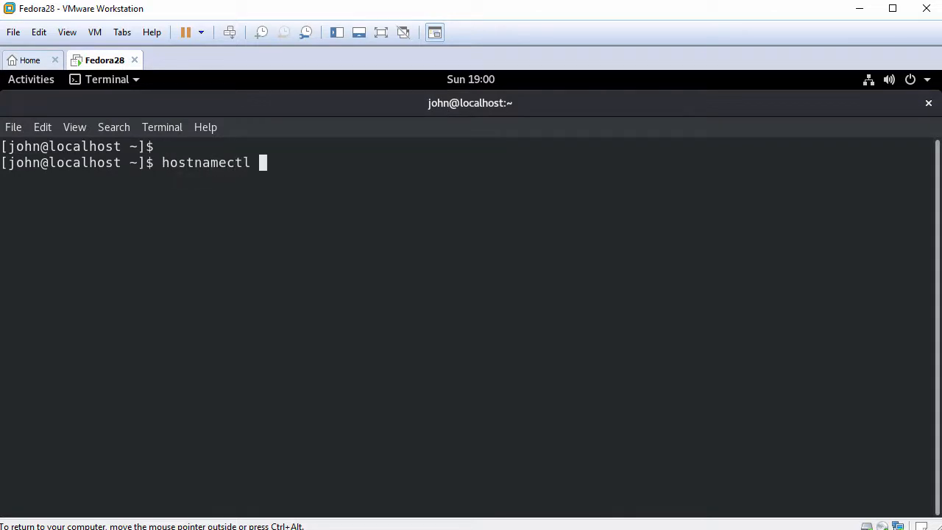
{"action": "key", "text": "Return"}
{"action": "key", "text": "Return"}
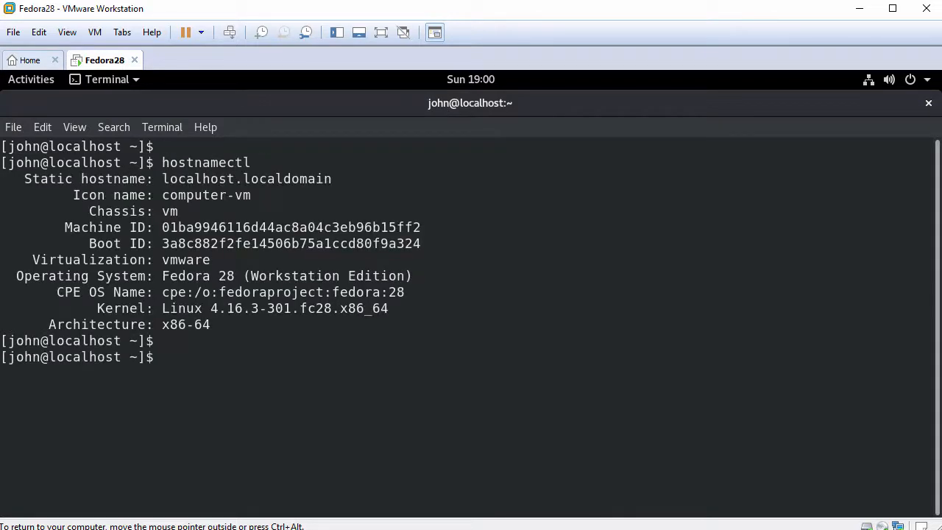
{"action": "left_click_drag", "start_coordinate": [16, 276], "coordinate": [417, 271]}
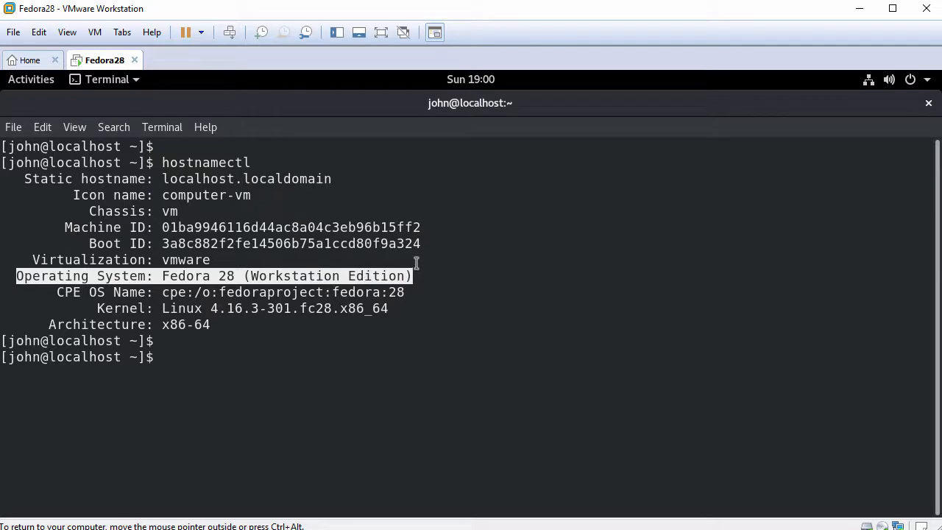
Run systemctl status vmtoolsd.service and highlight its active (running) status.
{"action": "type", "text": "systemctl st"}
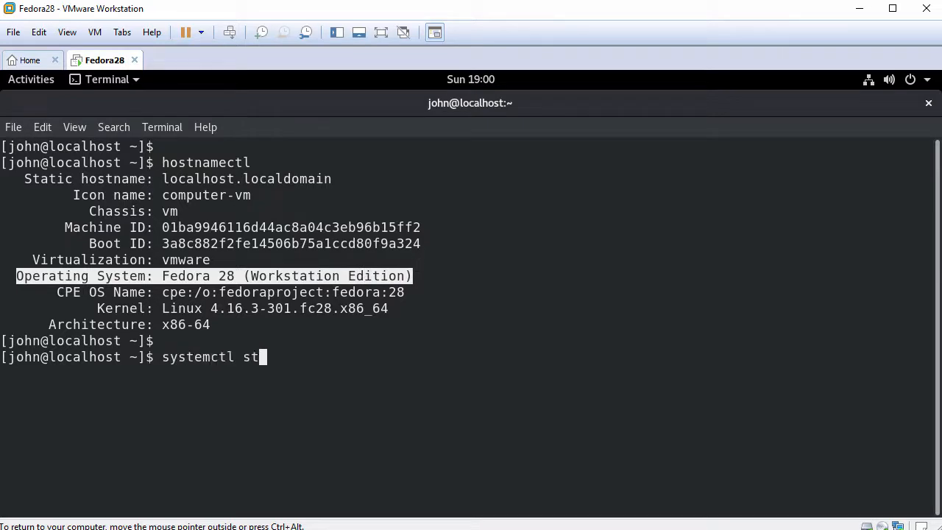
{"action": "type", "text": "atus vmtoolsd"}
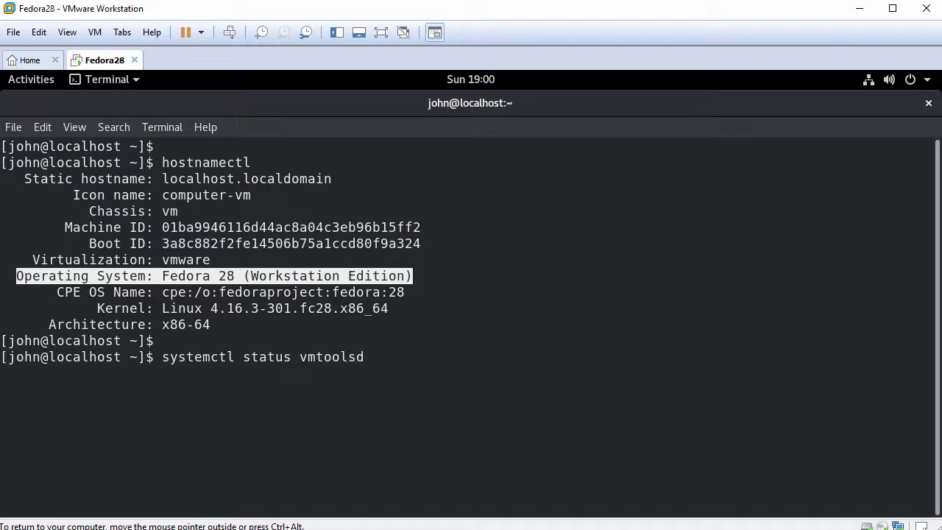
{"action": "key", "text": "Tab"}
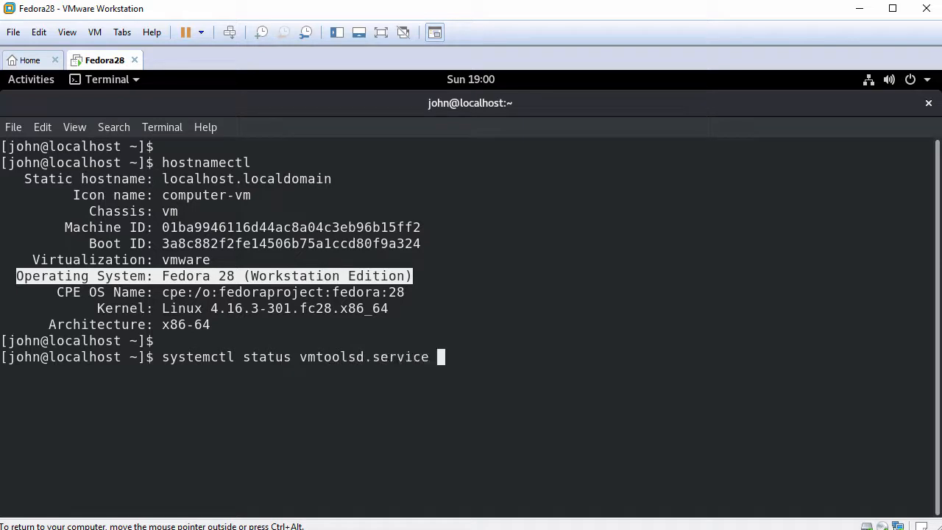
{"action": "key", "text": "Return"}
{"action": "key", "text": "Return"}
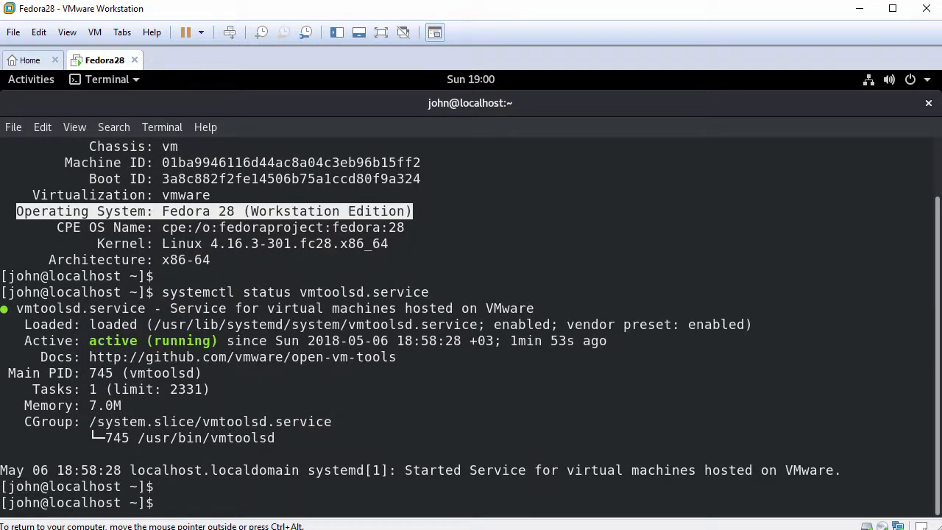
{"action": "left_click_drag", "start_coordinate": [25, 341], "coordinate": [215, 341]}
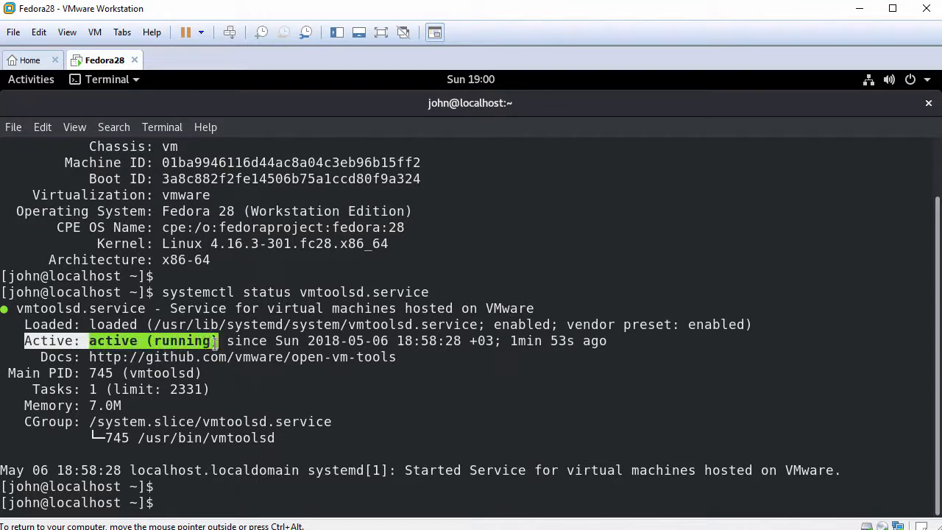
{"action": "type", "text": "ping -c 3 www.goo"}
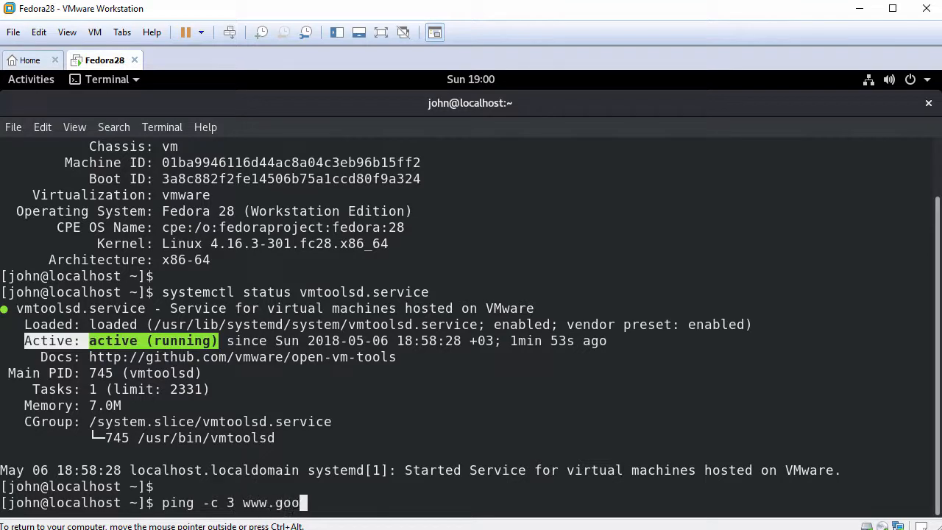
{"action": "type", "text": "gle.com"}
{"action": "key", "text": "Return"}
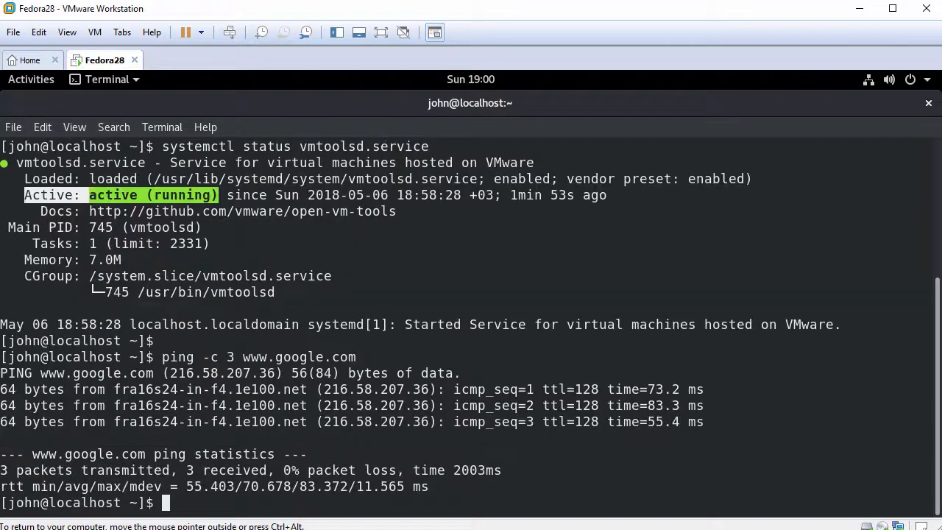
{"action": "key", "text": "Return"}
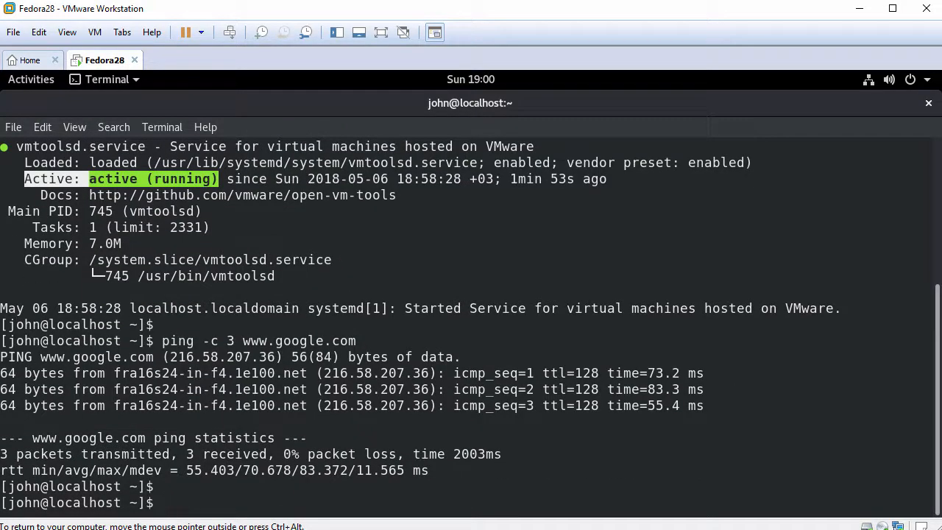
{"action": "type", "text": "exit"}
{"action": "key", "text": "Return"}
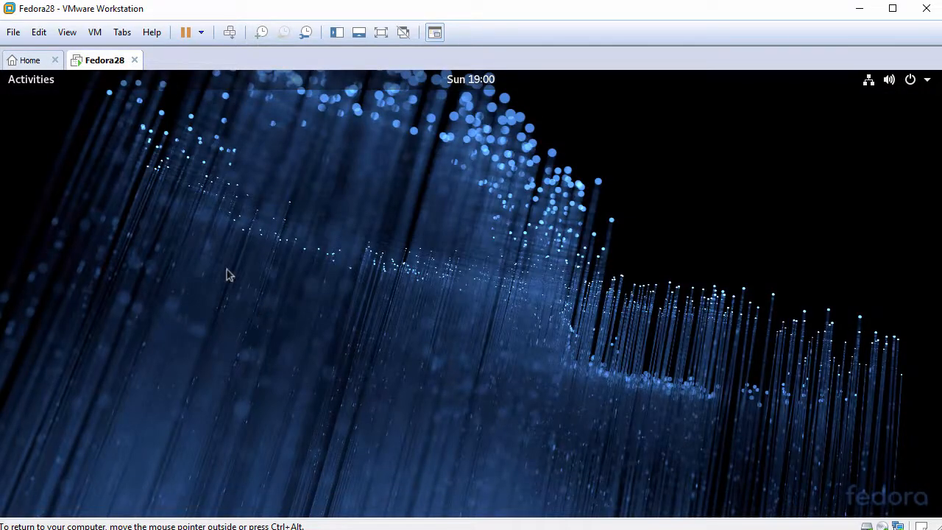
{"action": "left_click", "coordinate": [35, 81]}
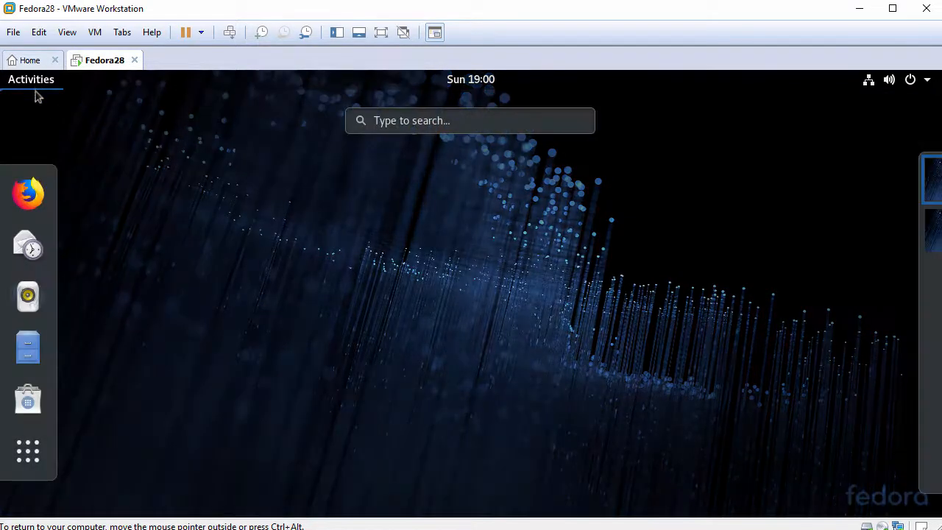
{"action": "left_click", "coordinate": [31, 462]}
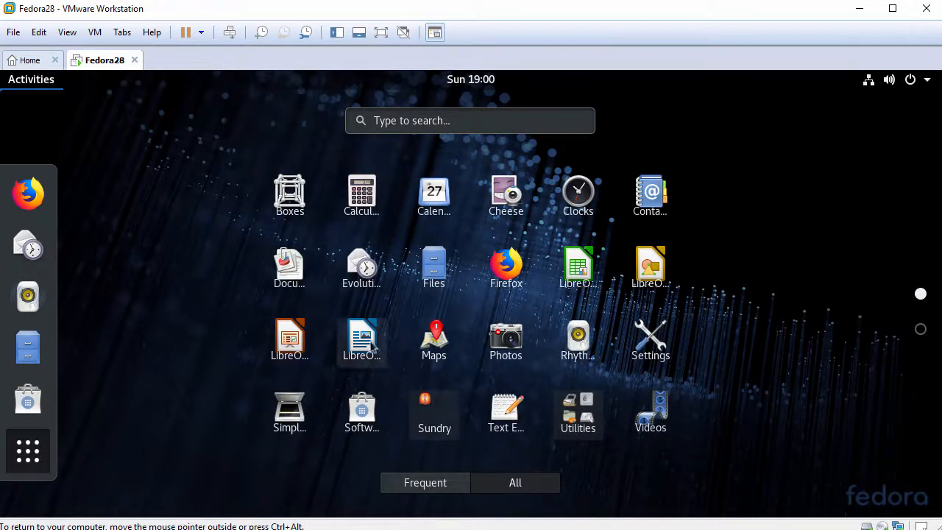
{"action": "left_click", "coordinate": [651, 345]}
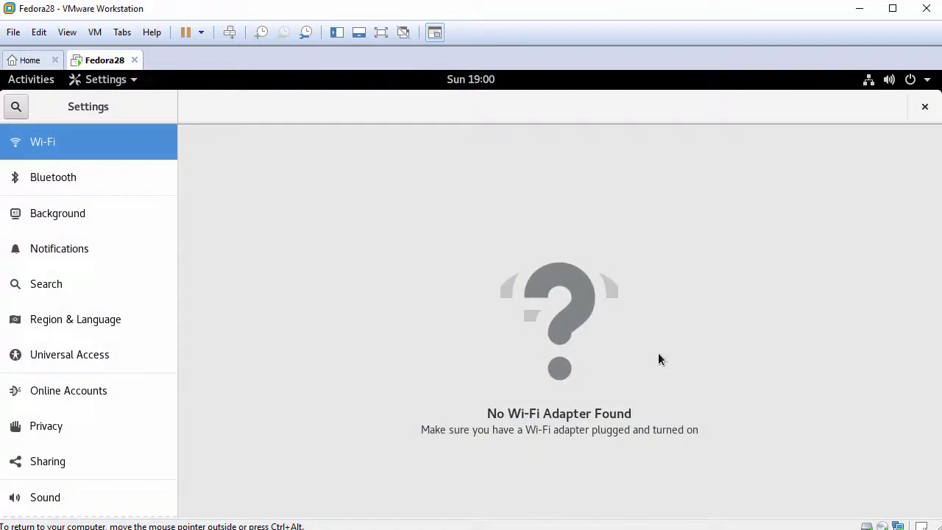
{"action": "scroll", "coordinate": [168, 331], "scroll_direction": "down", "scroll_amount": 4}
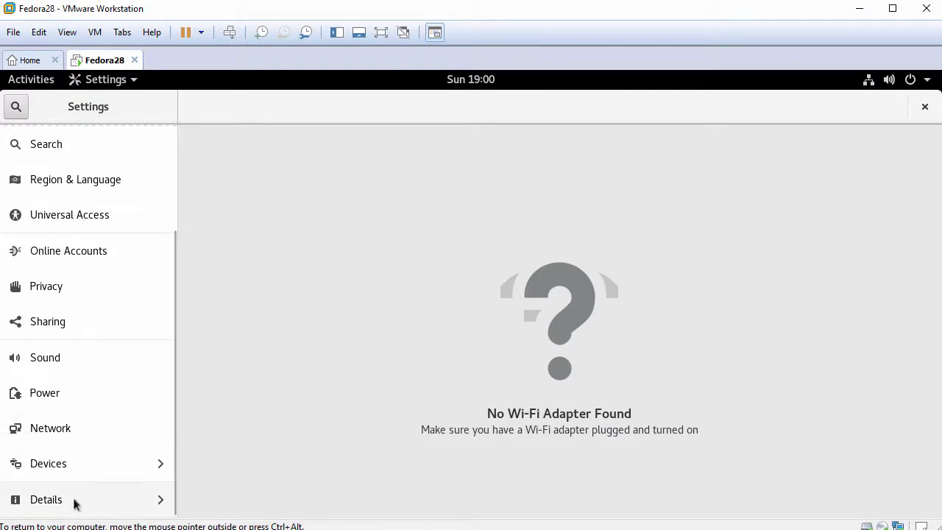
{"action": "left_click", "coordinate": [76, 504]}
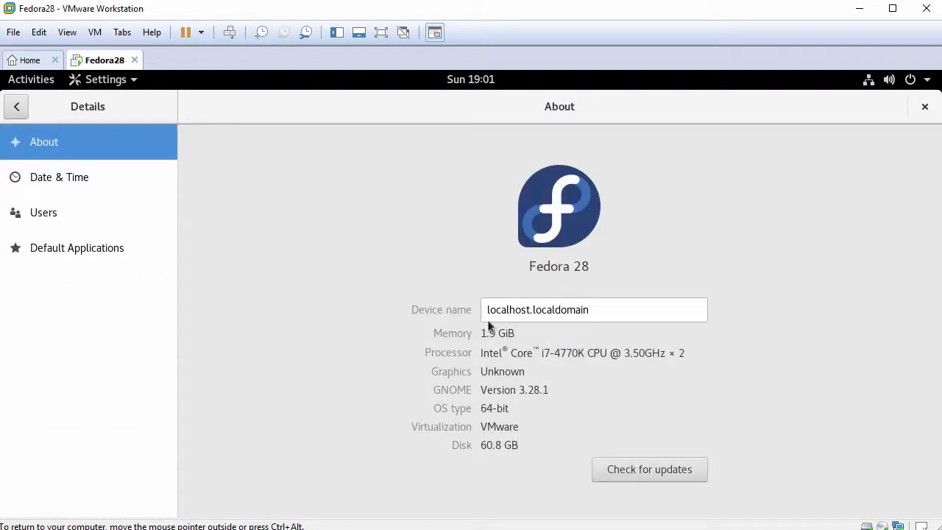
{"action": "left_click_drag", "start_coordinate": [528, 265], "coordinate": [604, 266]}
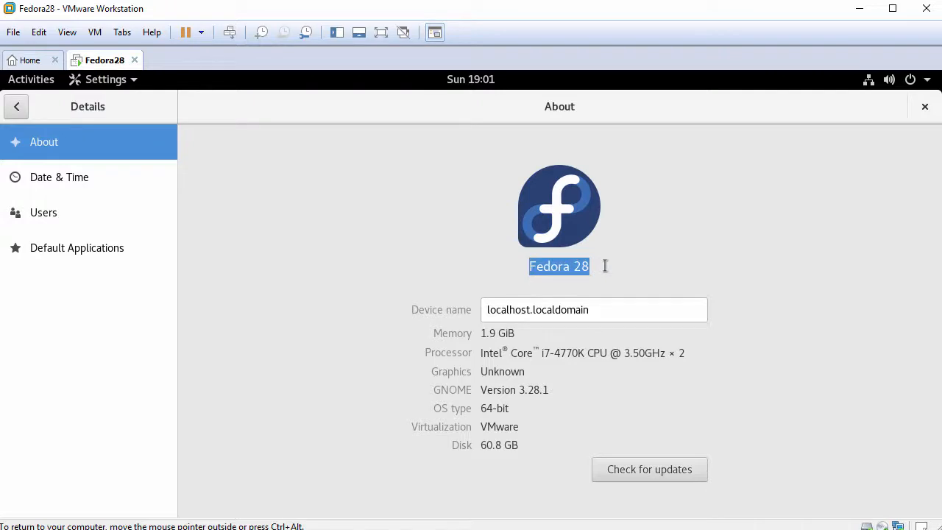
{"action": "left_click", "coordinate": [925, 107]}
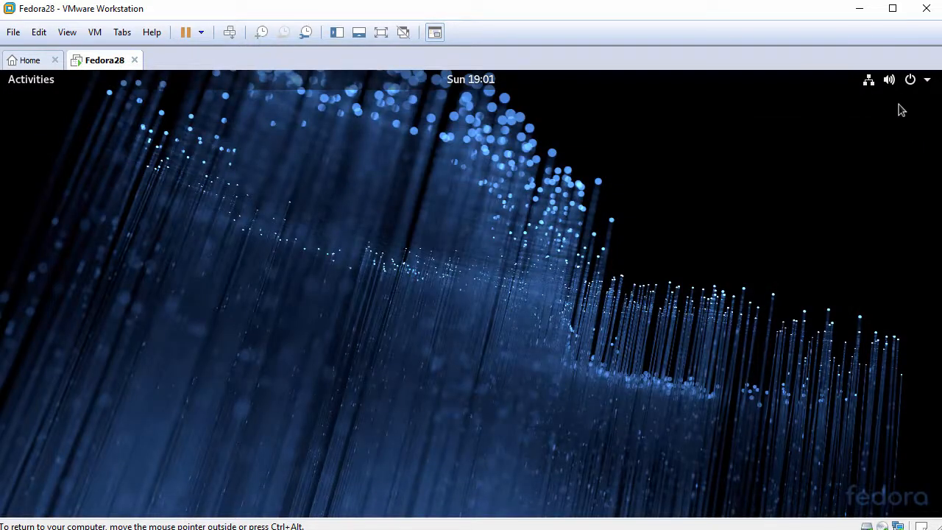
Expand the wired connection and user account entries in Fedora's top-right system menu.
{"action": "left_click", "coordinate": [875, 87]}
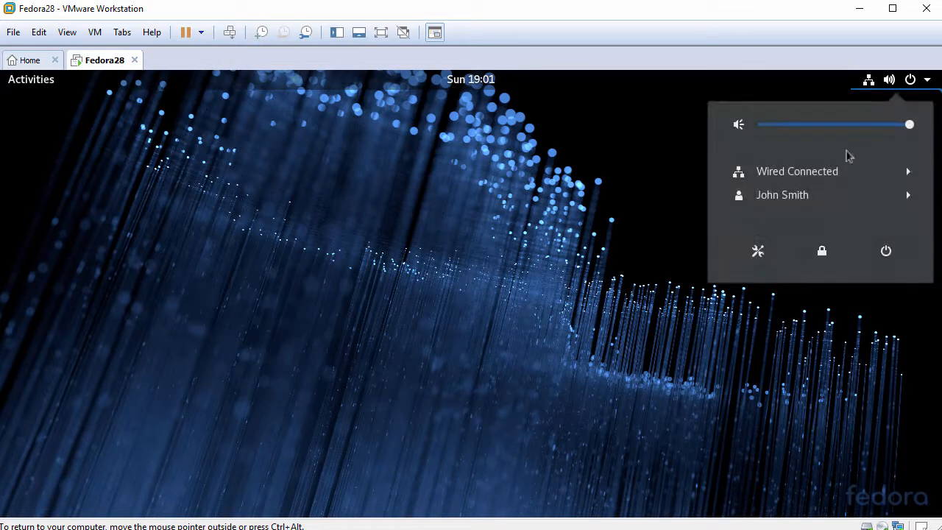
{"action": "left_click", "coordinate": [841, 172]}
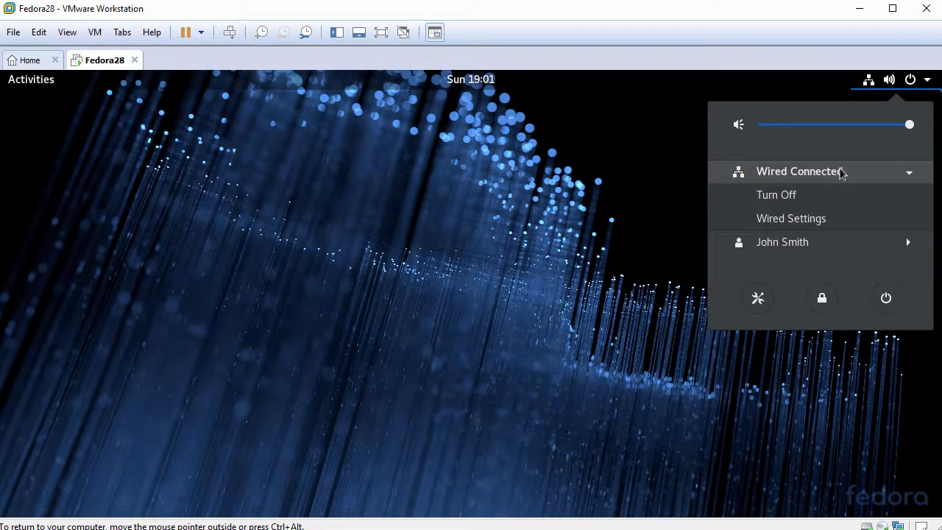
{"action": "left_click", "coordinate": [832, 241]}
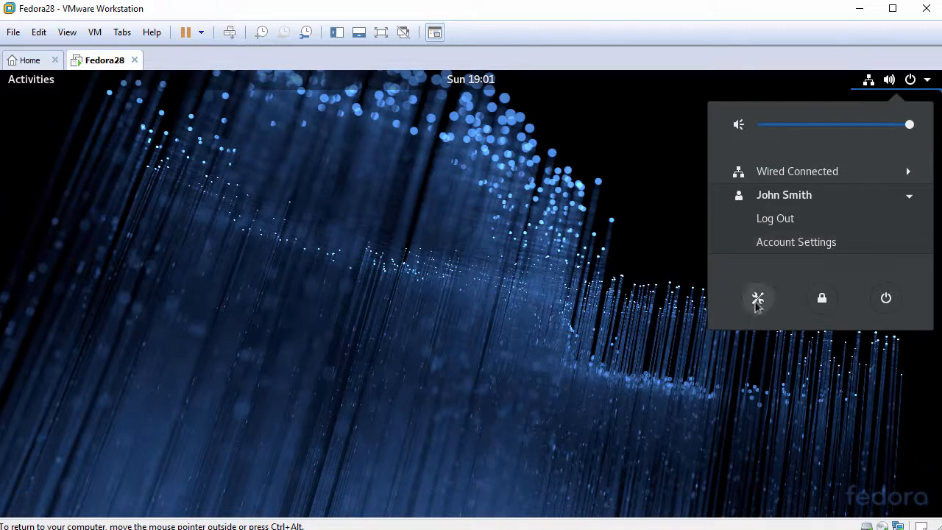
Cancel the Fedora power-off prompt to keep the VM running, then show the Activities overview.
{"action": "left_click", "coordinate": [876, 302]}
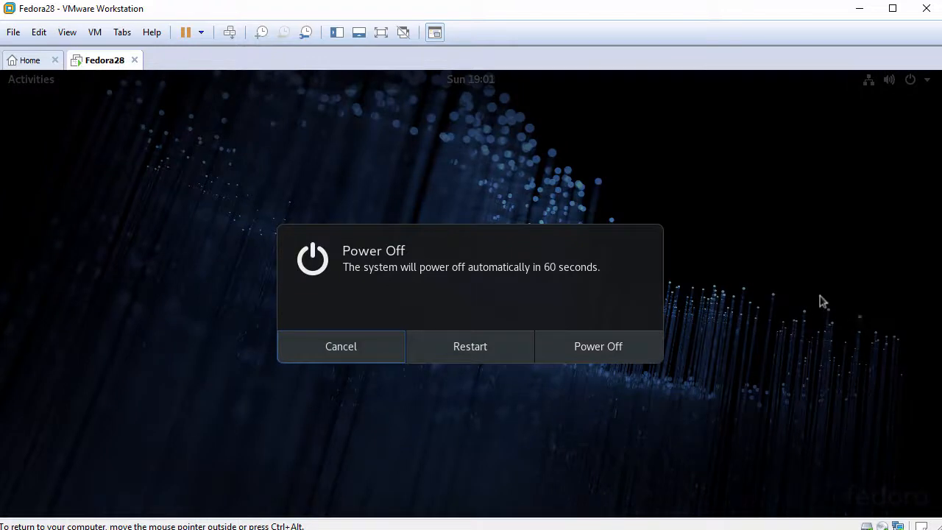
{"action": "left_click", "coordinate": [372, 356]}
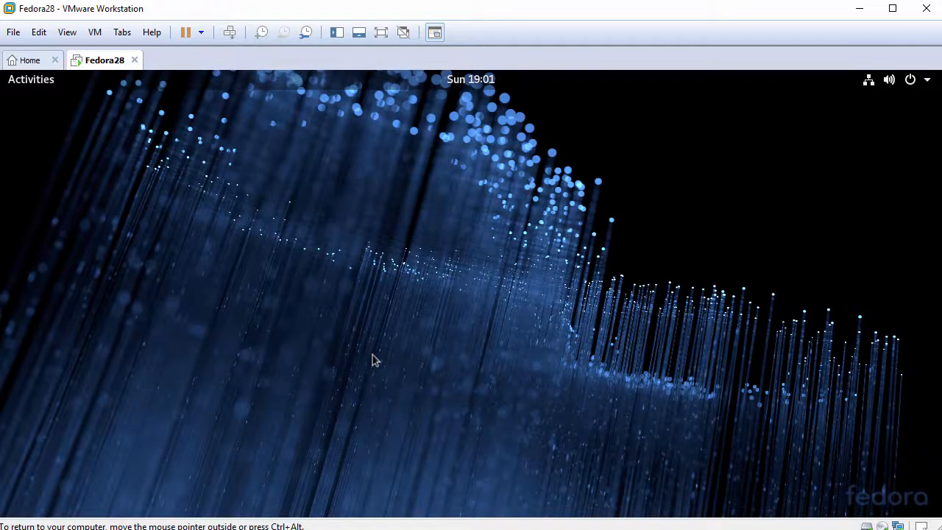
{"action": "key", "text": "super"}
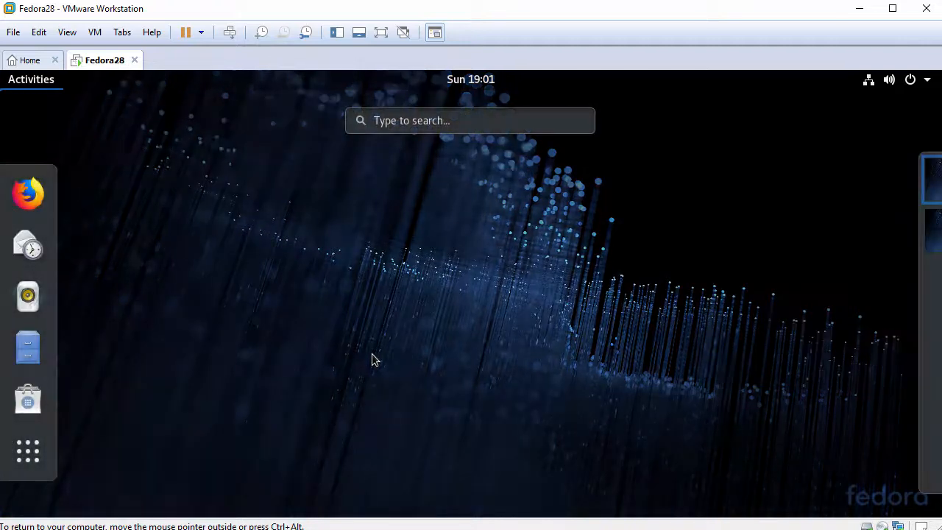